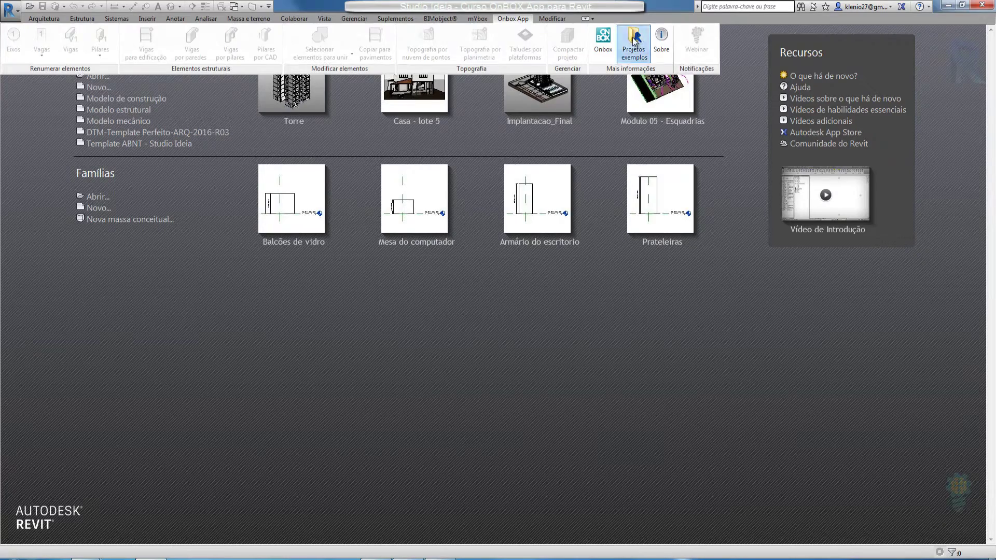
- Open the sample project Torre.rvt from the Onbox example projects, continuing despite the file being in use elsewhere
click(633, 45)
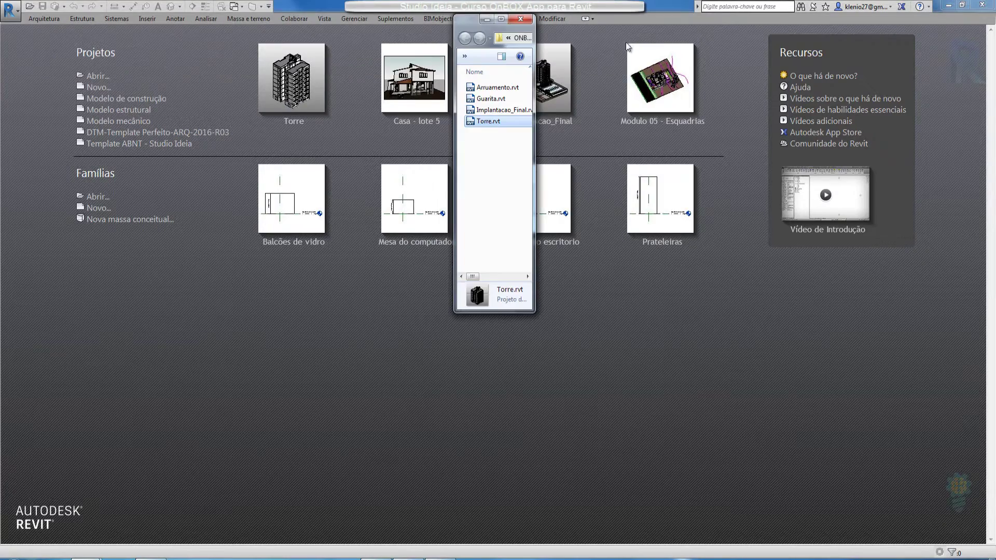
double_click(493, 122)
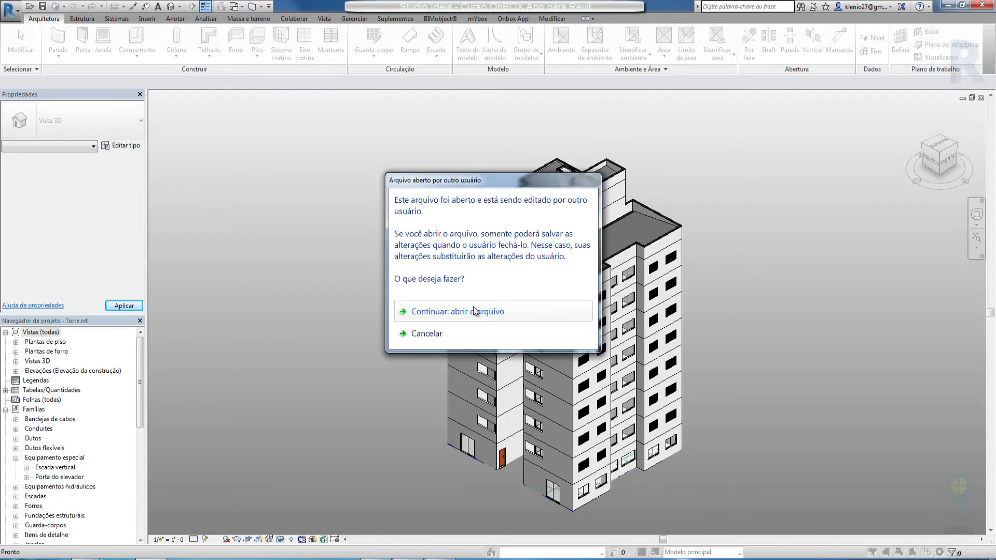
click(474, 311)
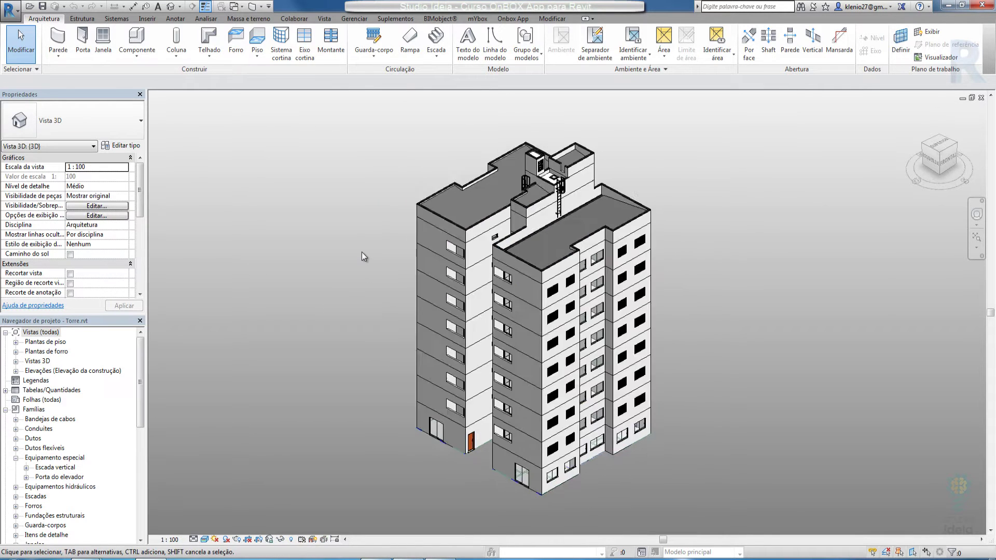
scroll(363, 257, down, 1)
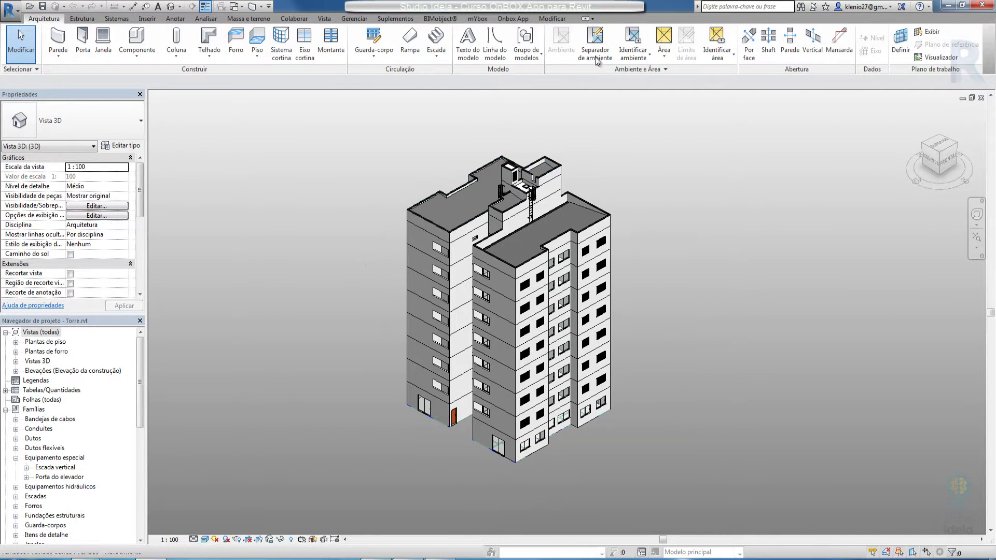
click(510, 19)
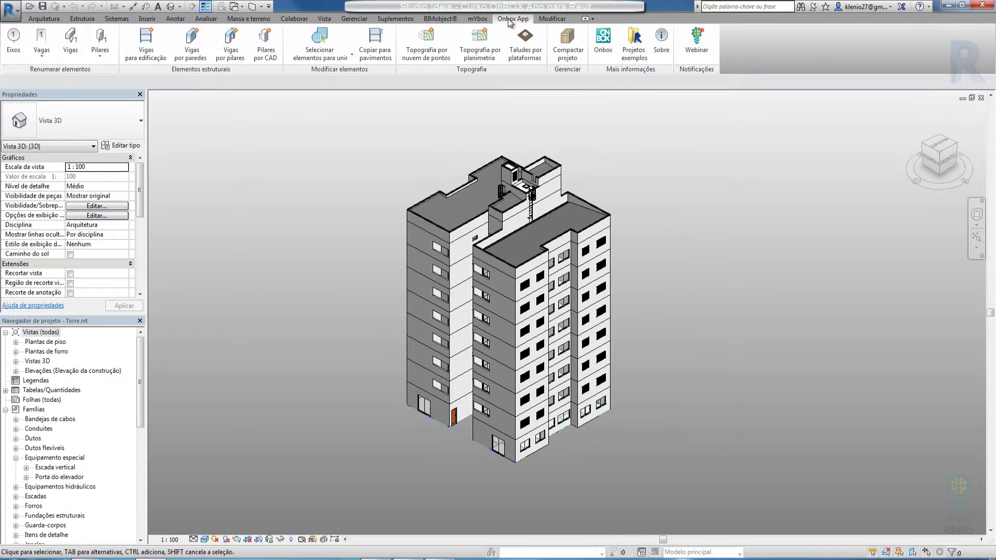
click(350, 53)
click(331, 81)
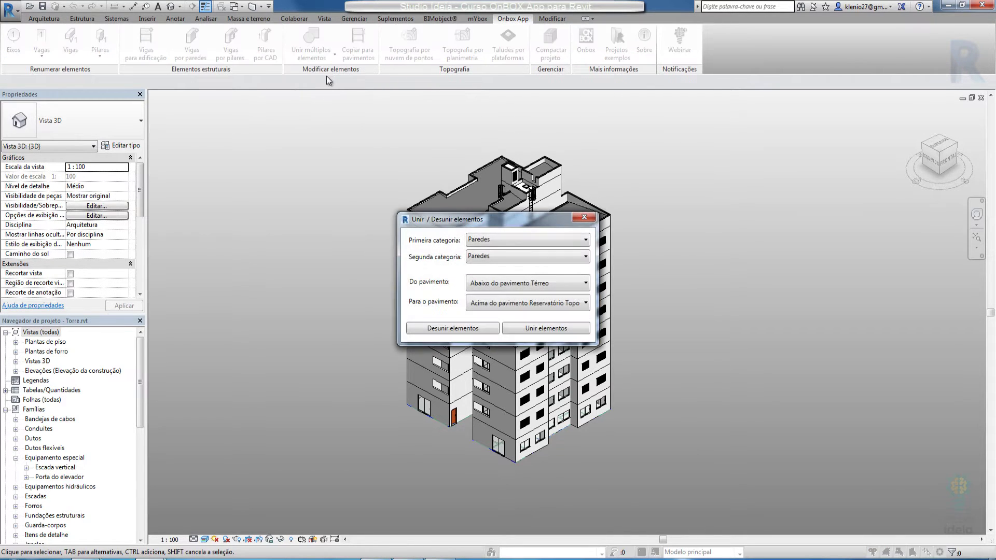
click(582, 218)
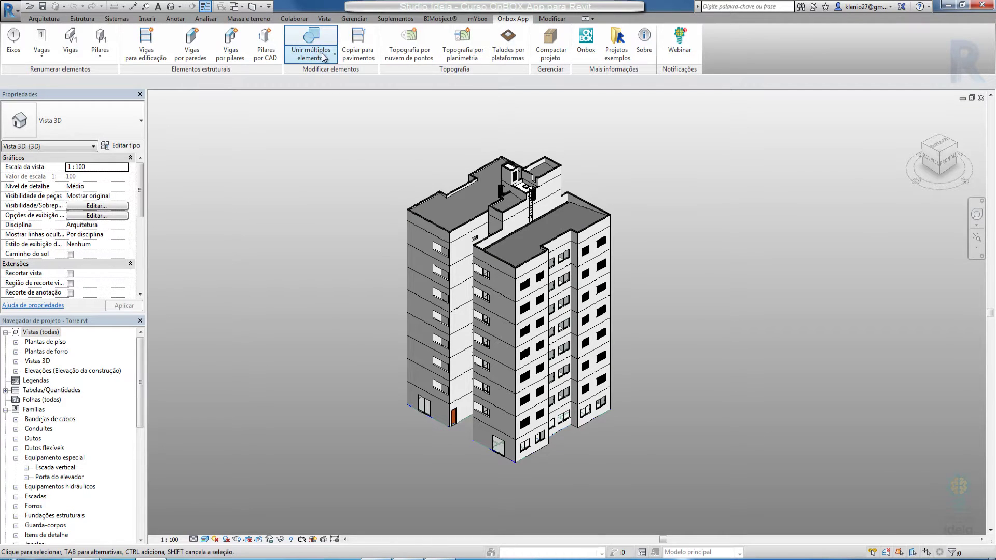
- Start Unir múltiplos elementos with Paredes as both the first and second category
click(323, 56)
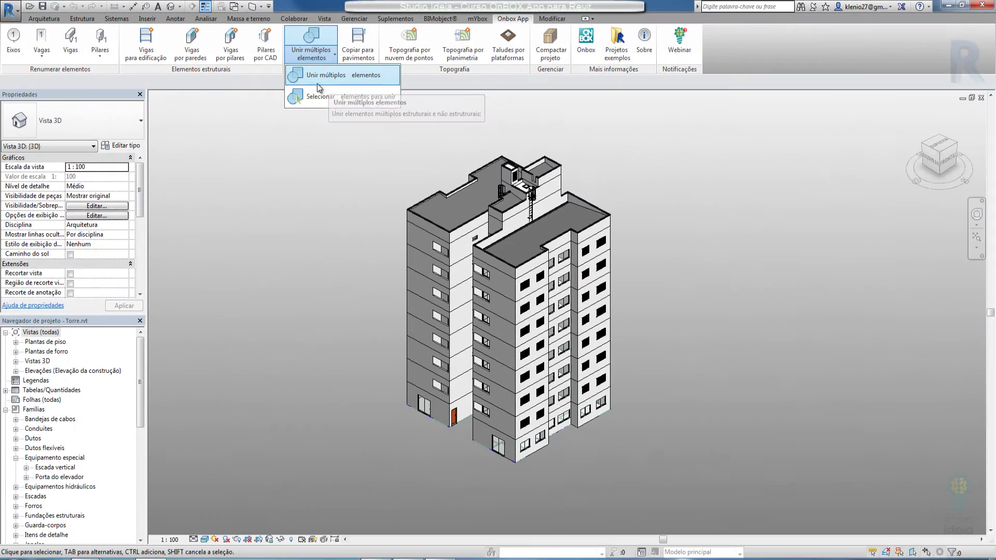
click(340, 83)
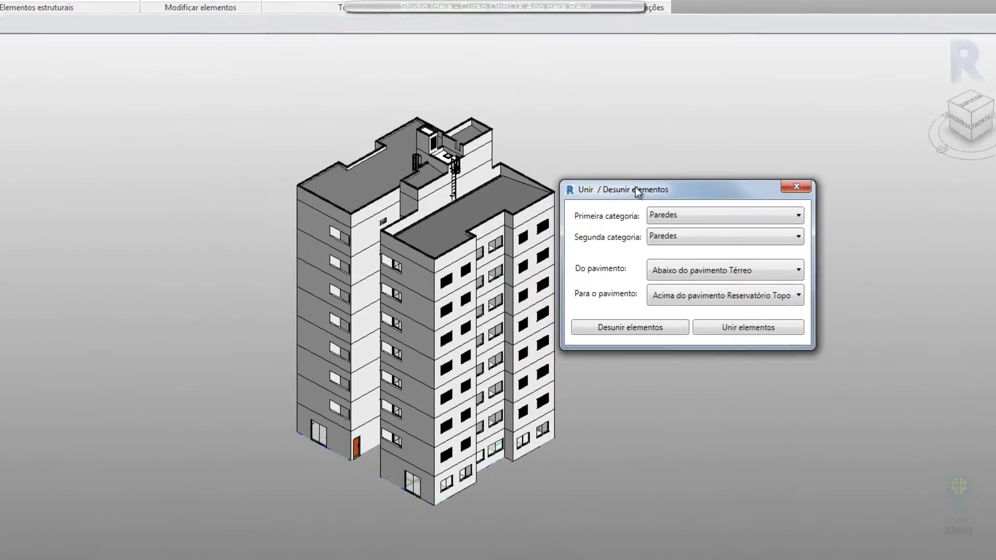
drag(612, 173, 616, 159)
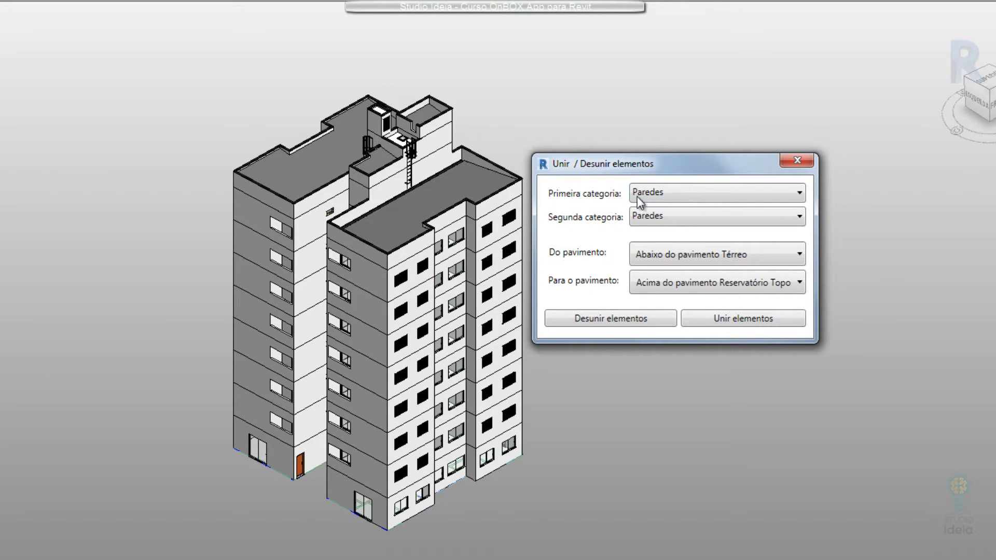
click(668, 194)
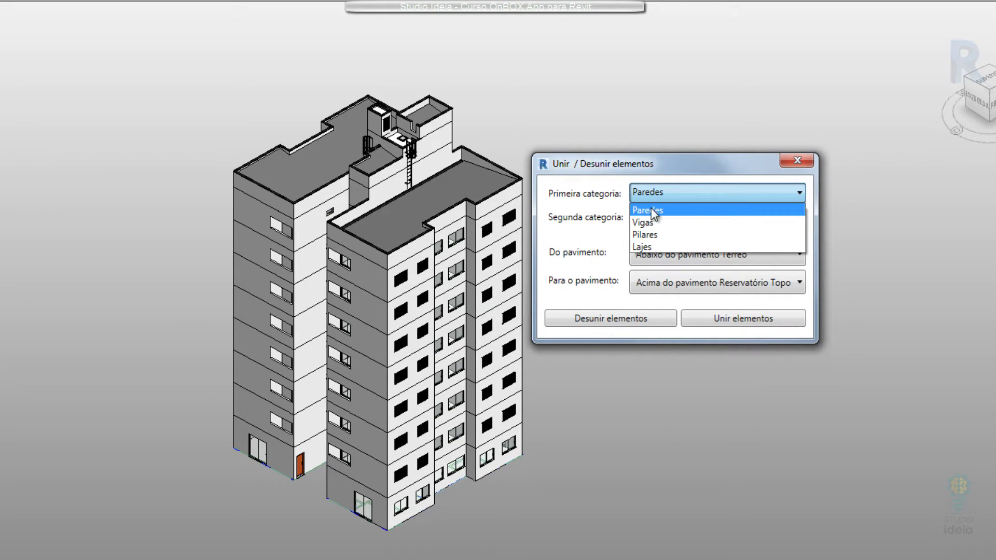
click(650, 209)
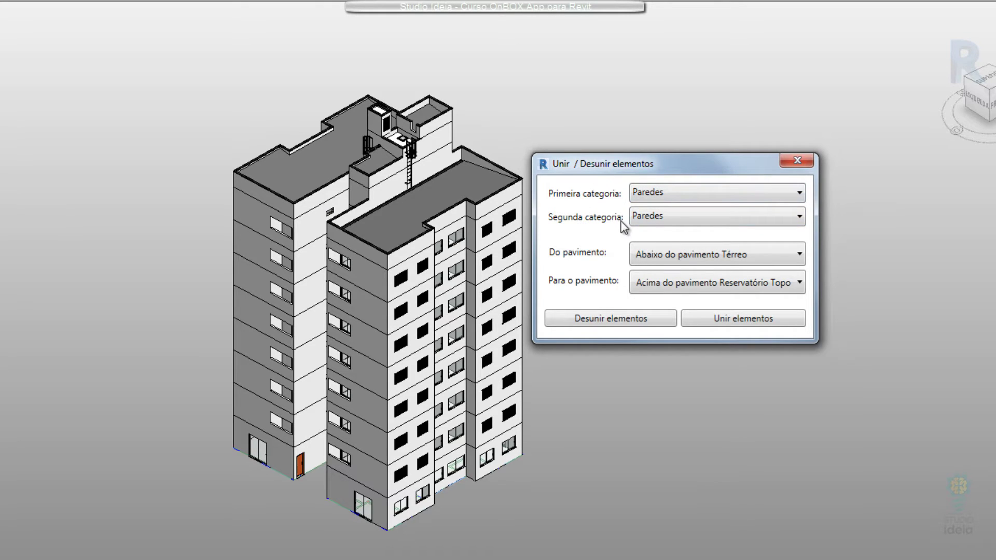
click(649, 220)
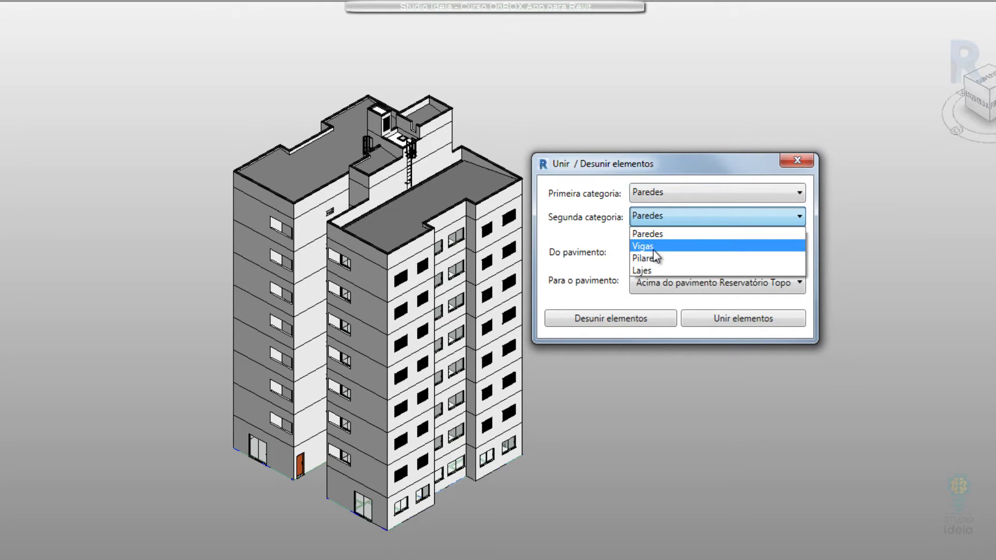
click(592, 236)
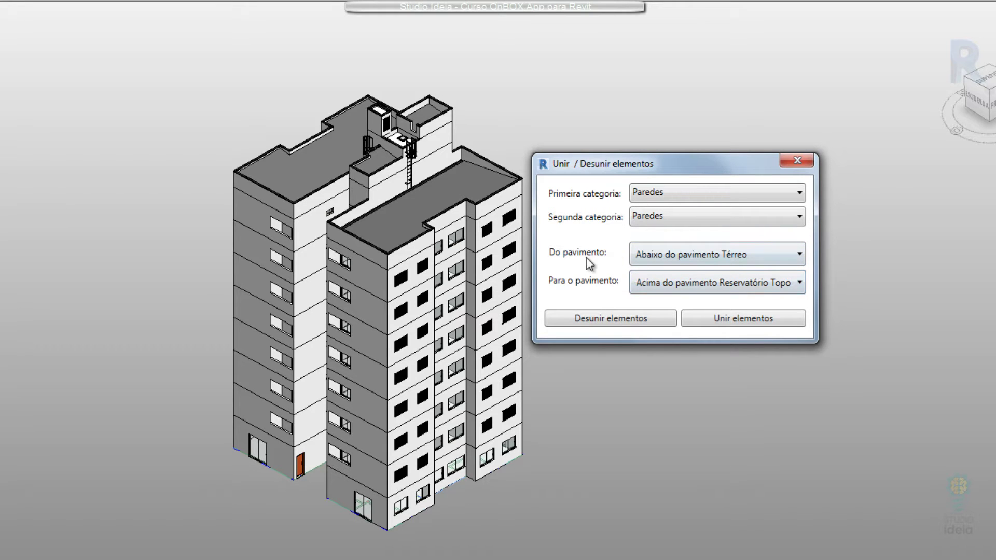
- Try the storey range Pav. Tipo 2 to Pav. Tipo 7 for the join, and a start at Pav. Tipo 7
click(664, 253)
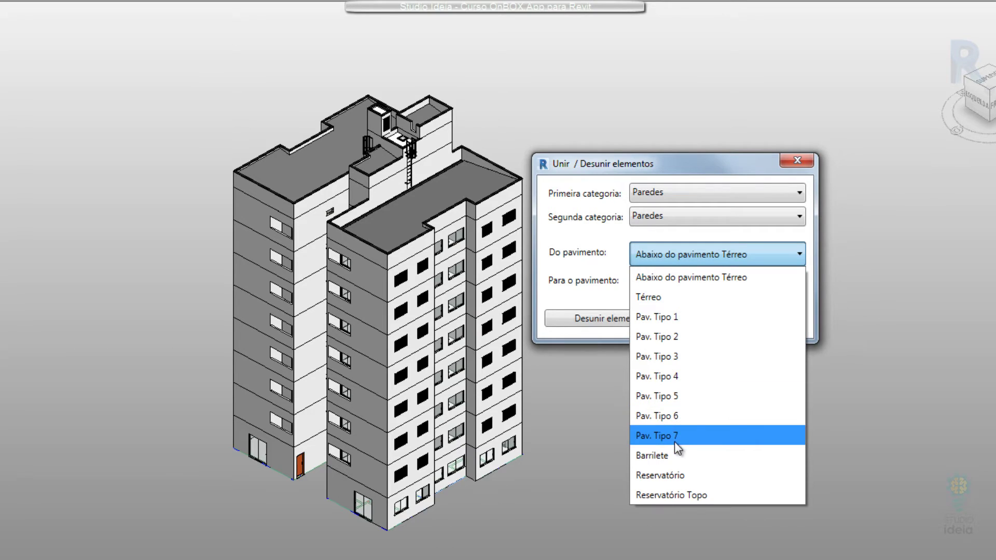
click(670, 337)
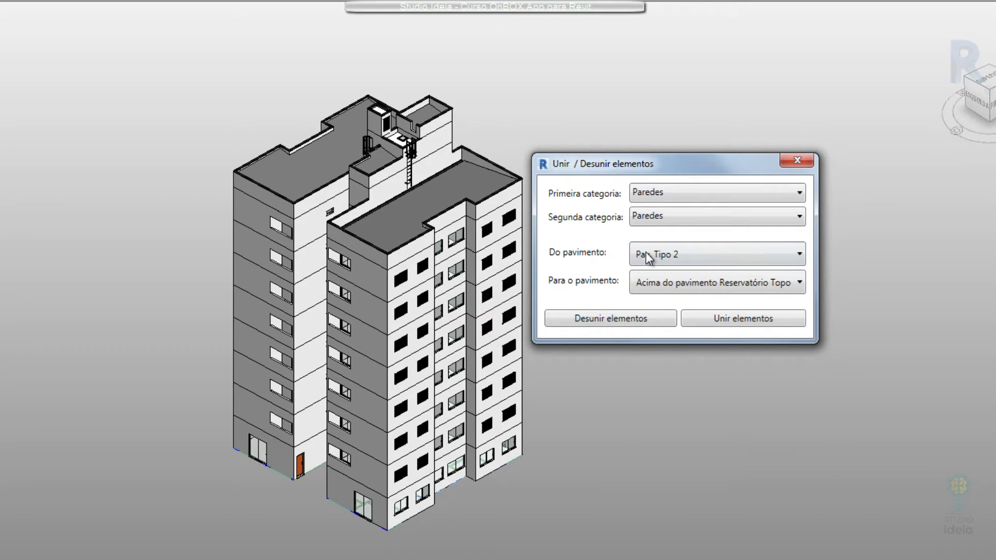
click(662, 282)
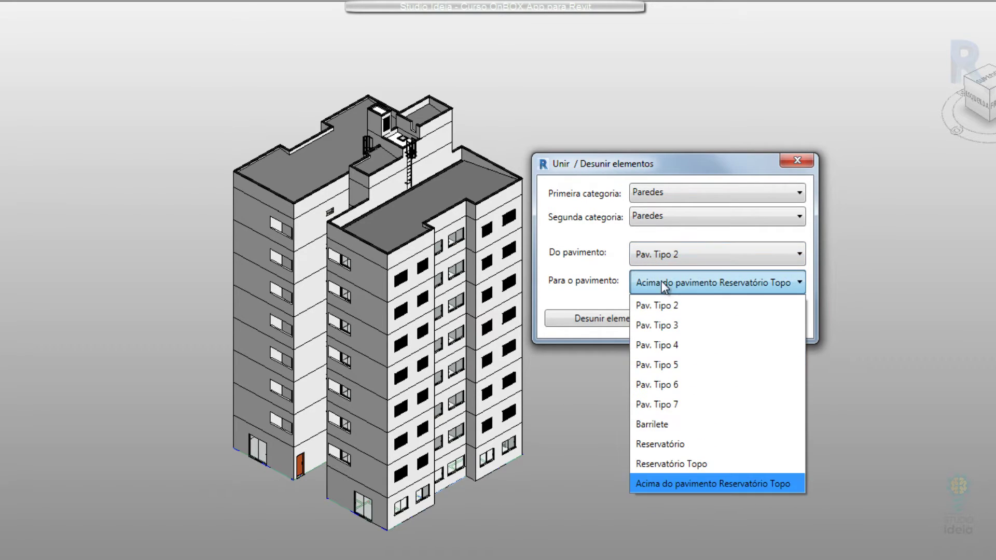
click(679, 404)
click(689, 254)
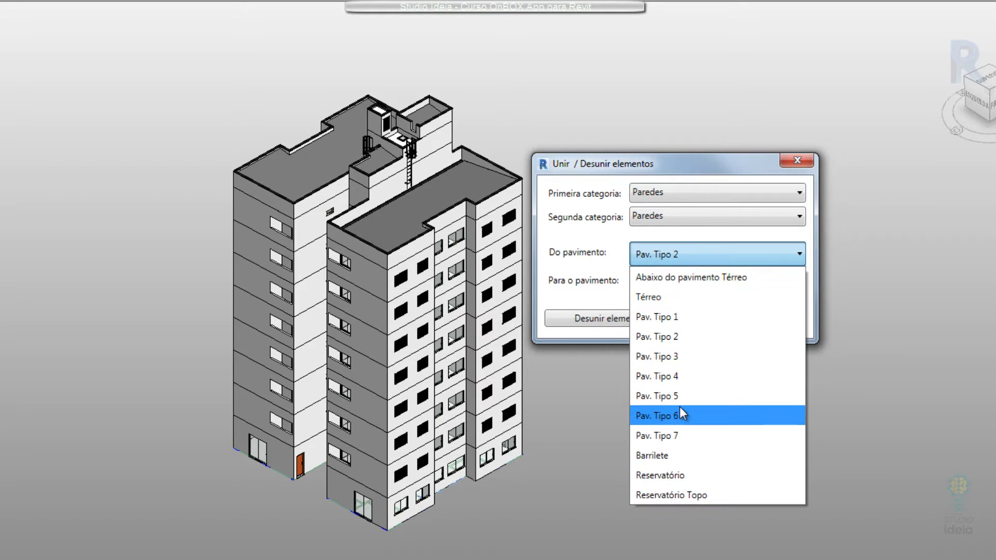
click(680, 427)
click(680, 285)
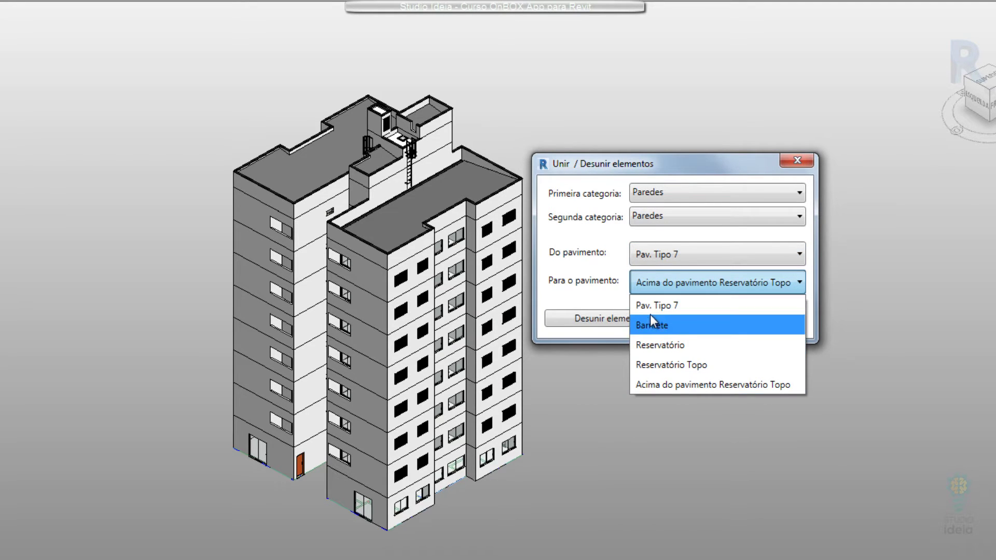
click(670, 260)
- Set the storey range from Pav. Tipo 2 to Pav. Tipo 7 and join the walls of those storeys
click(673, 256)
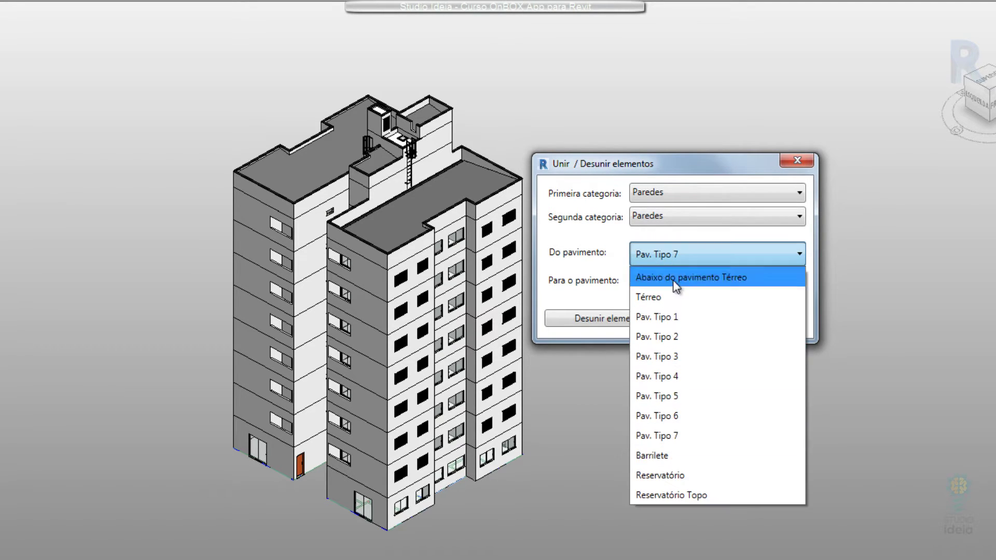
click(683, 336)
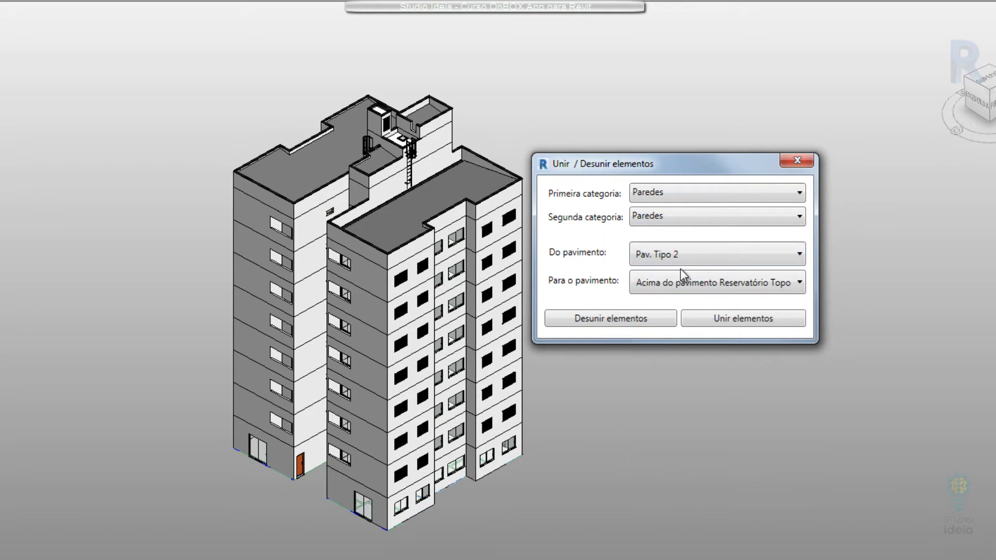
click(691, 287)
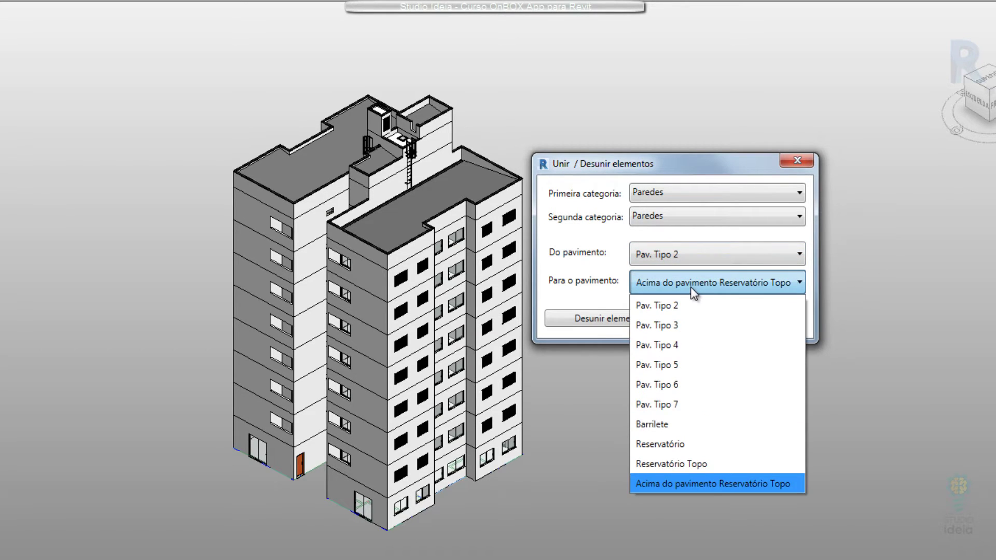
click(676, 403)
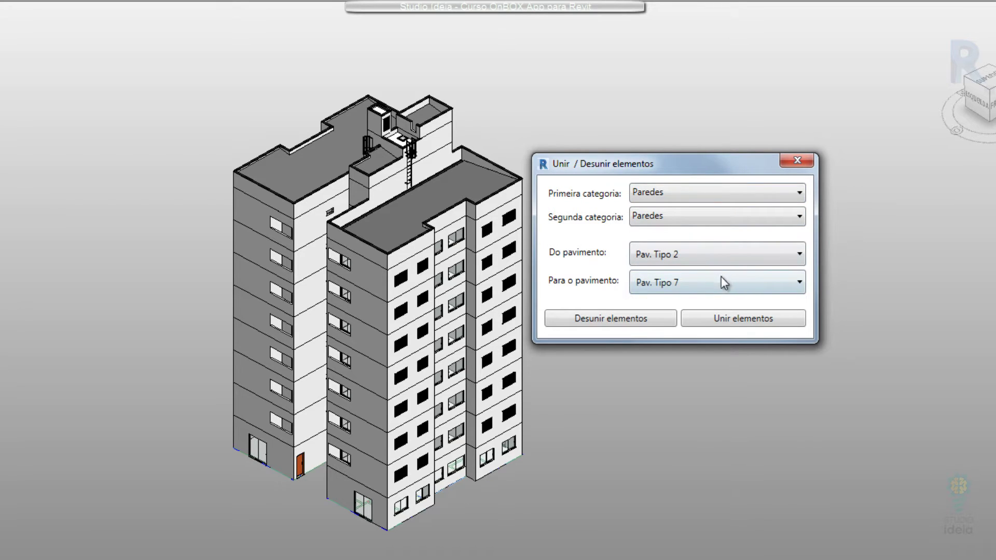
click(735, 322)
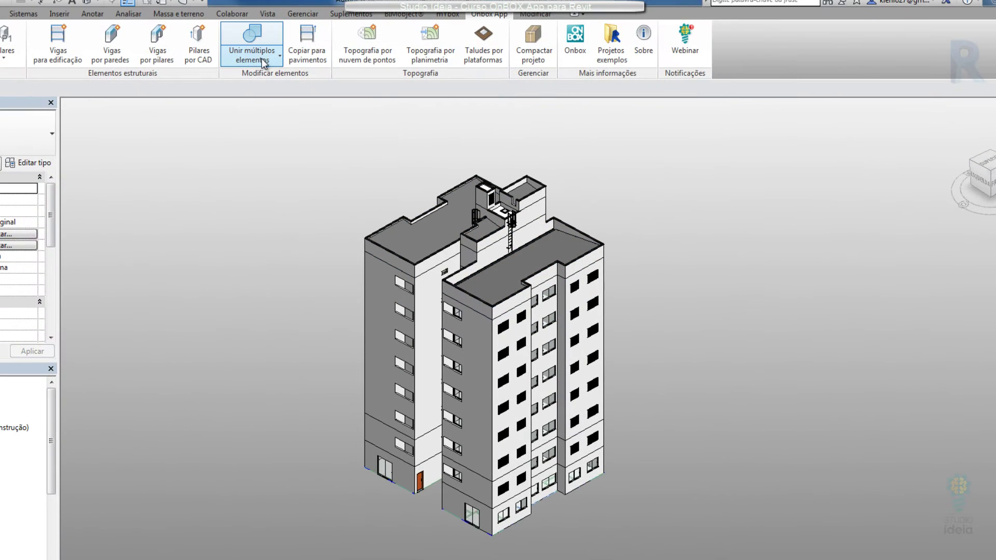
- Unjoin walls from walls across the whole tower, from Abaixo do pavimento Térreo to Acima do pavimento Reservatório Topo
click(264, 63)
click(267, 86)
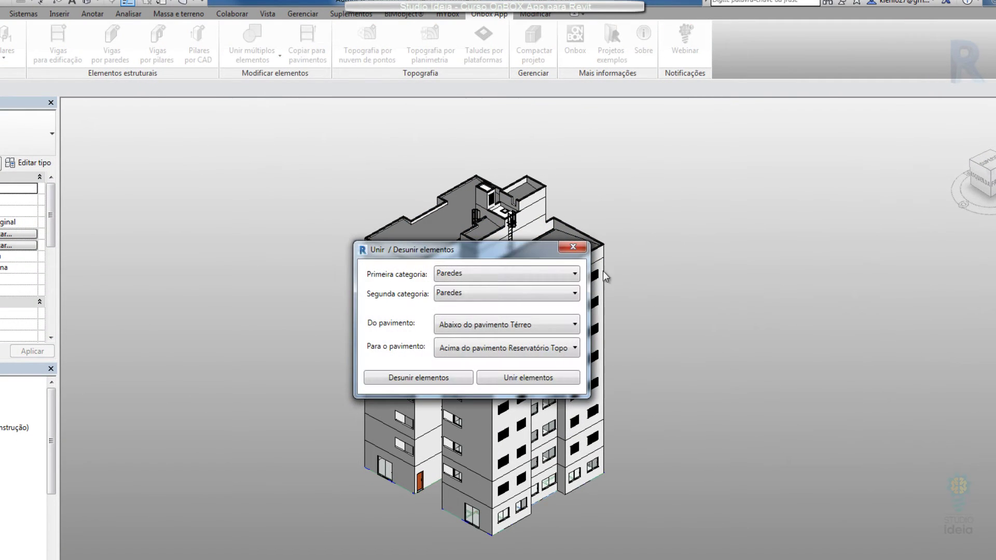
drag(453, 248, 825, 244)
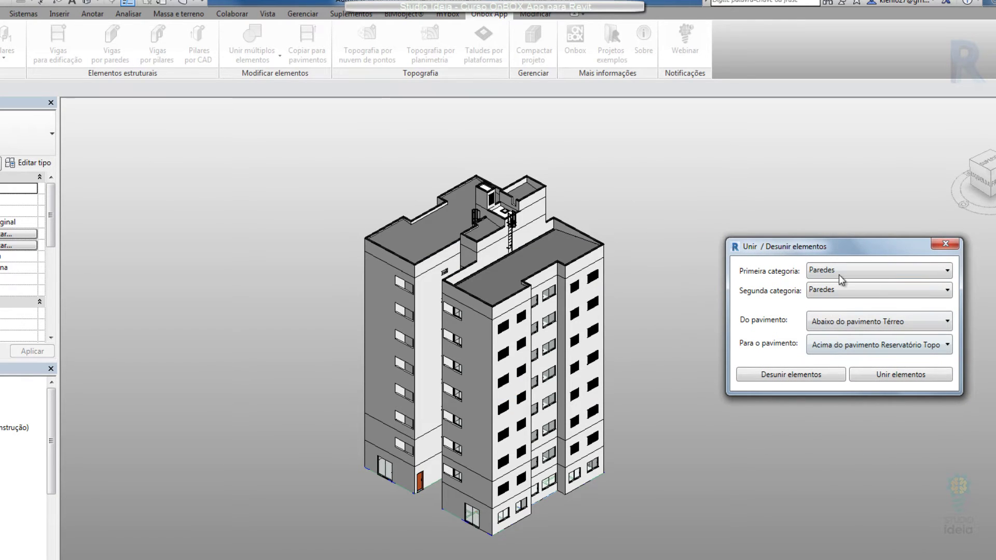
click(791, 375)
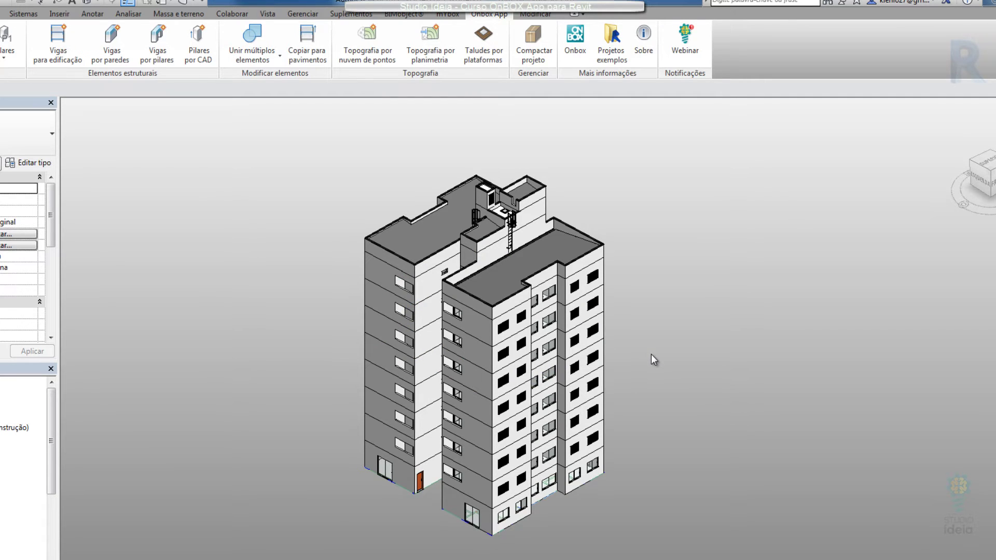
middle_drag(651, 354, 634, 348)
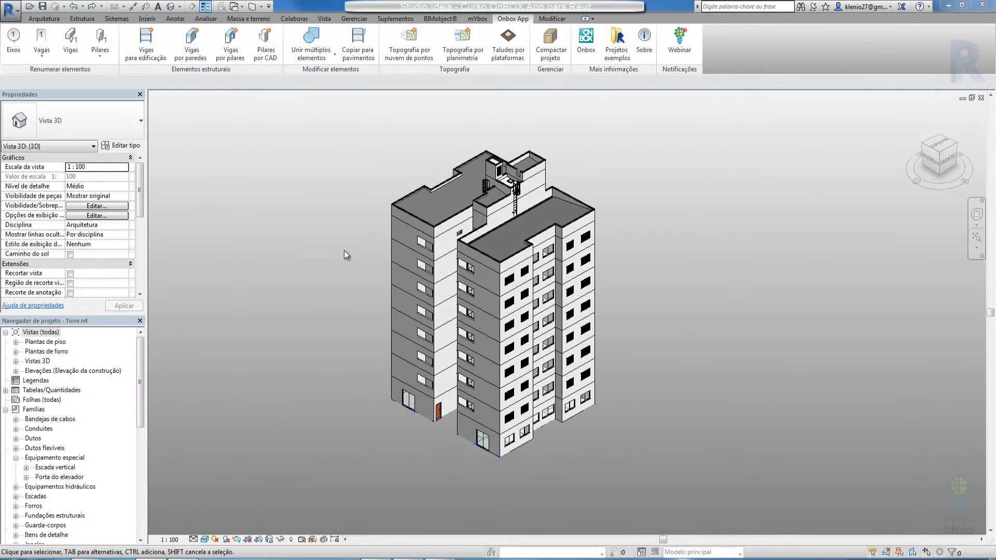
- Create columns from the CAD layer Pilares with the Concreto-Retangular-Coluna family on the chosen storeys, including Pav. Tipo 3 to Pav. Tipo 7
click(265, 45)
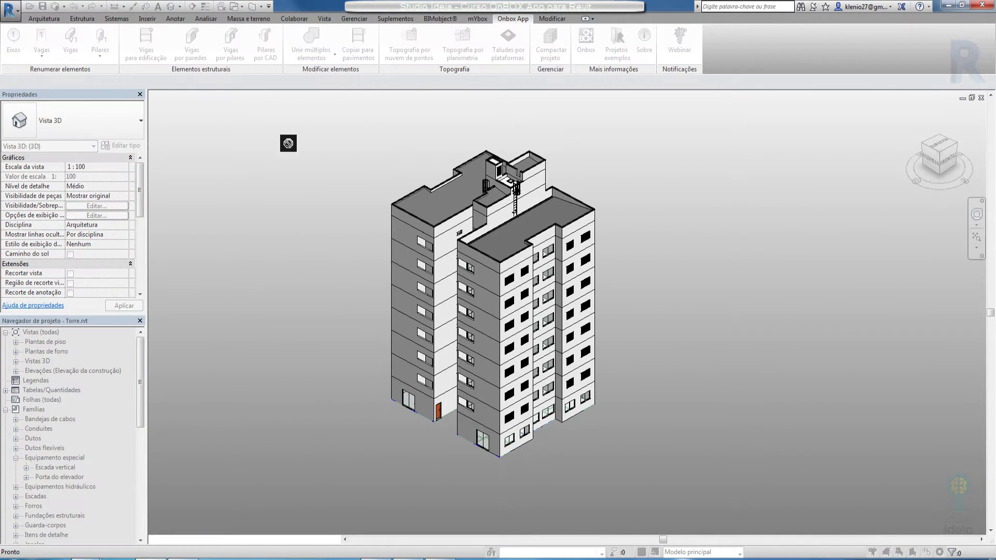
click(412, 415)
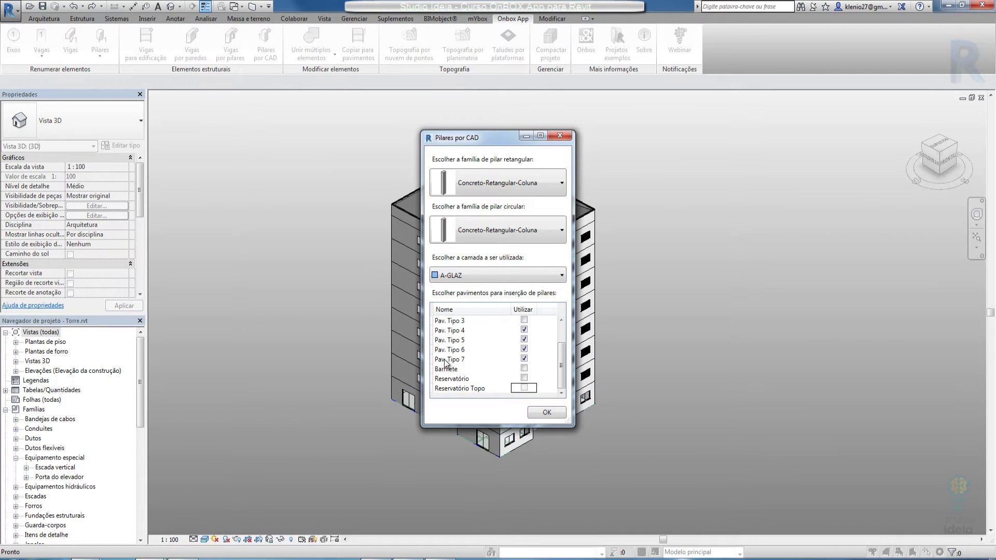
click(513, 276)
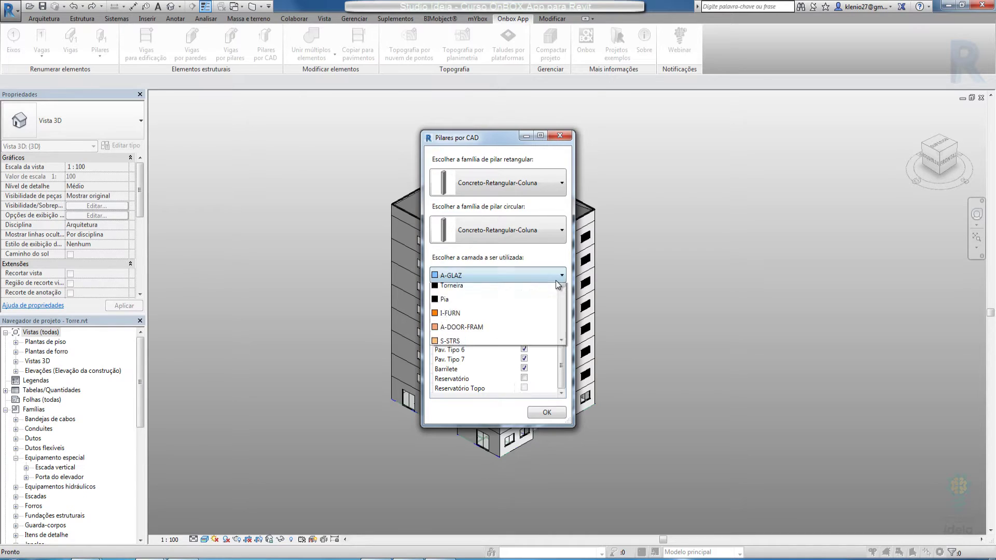
drag(562, 400, 554, 455)
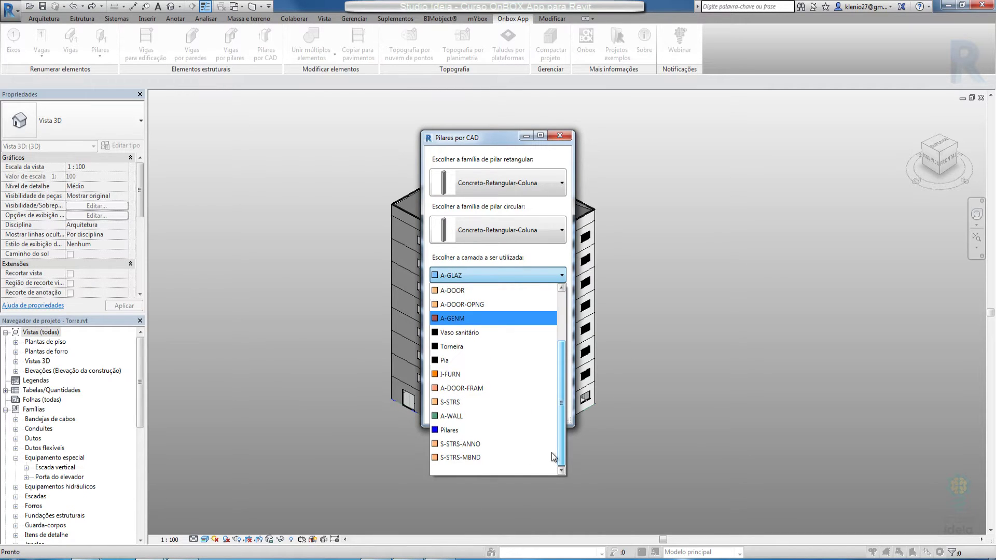
click(445, 432)
click(525, 369)
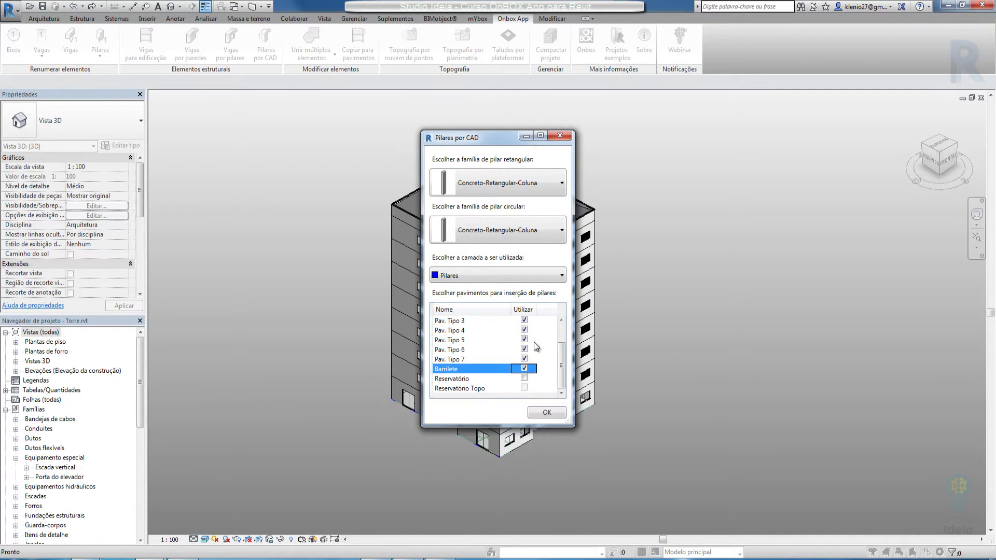
click(524, 369)
click(551, 413)
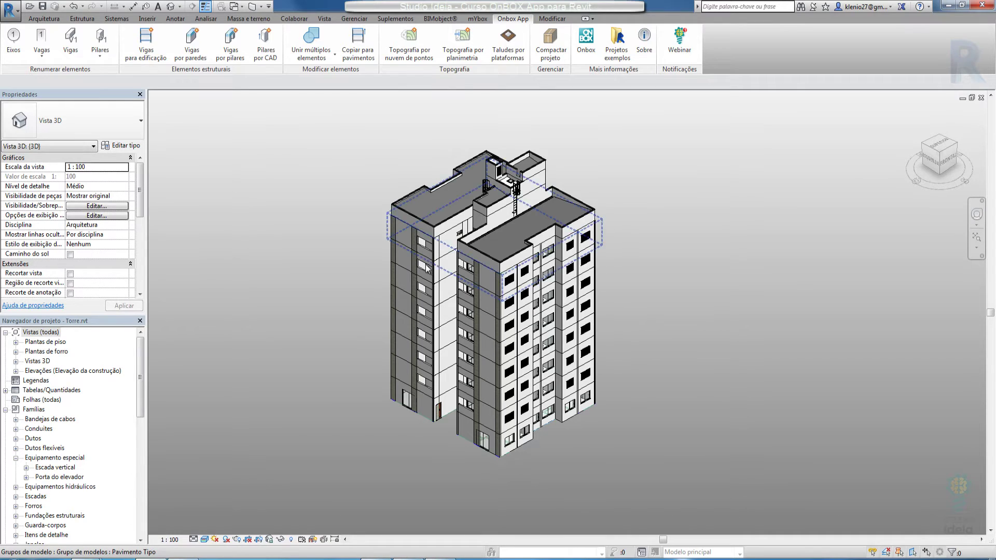
scroll(396, 330, up, 5)
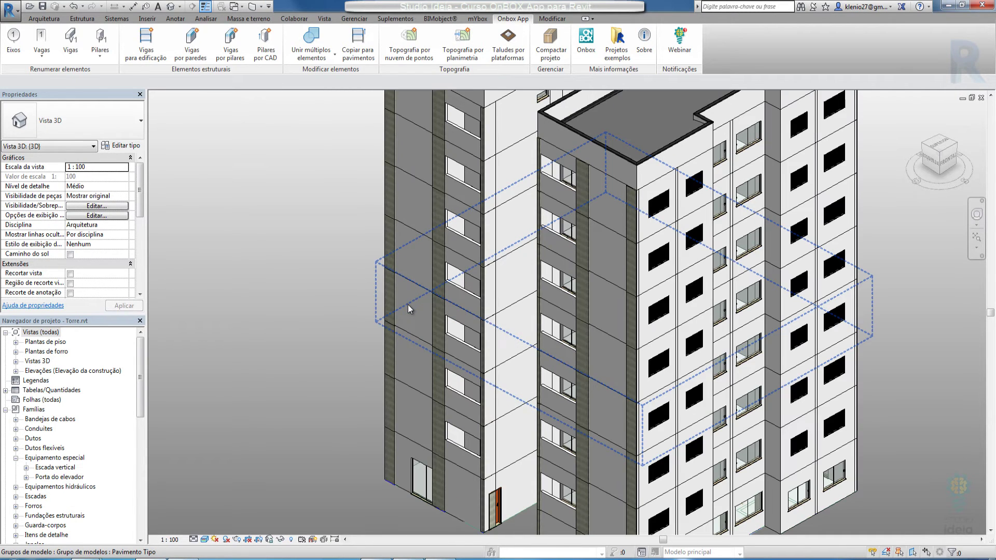
- Highlight the Pavimento Tipo group on Pav. Tipo 3 to inspect its walls against the facade columns
click(409, 309)
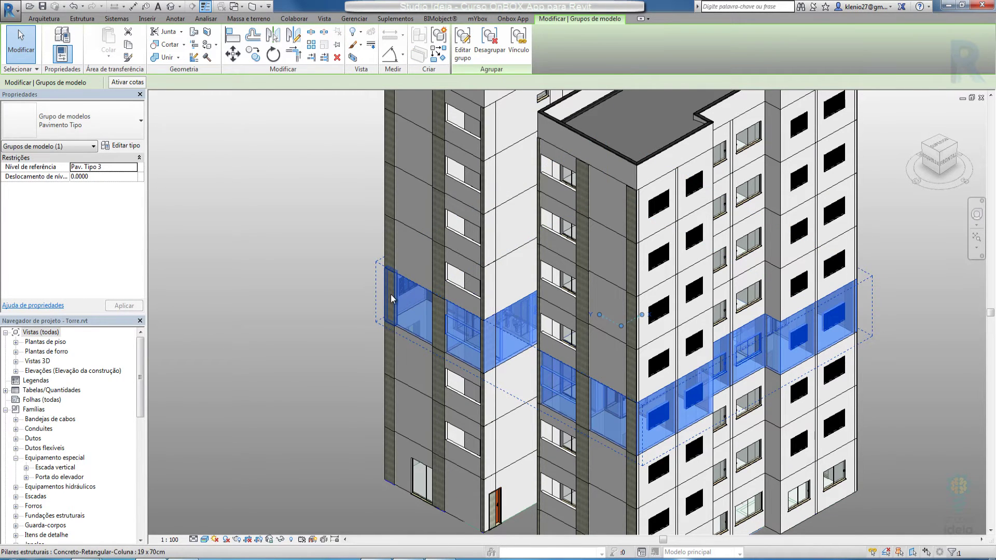
middle_drag(454, 351, 431, 296)
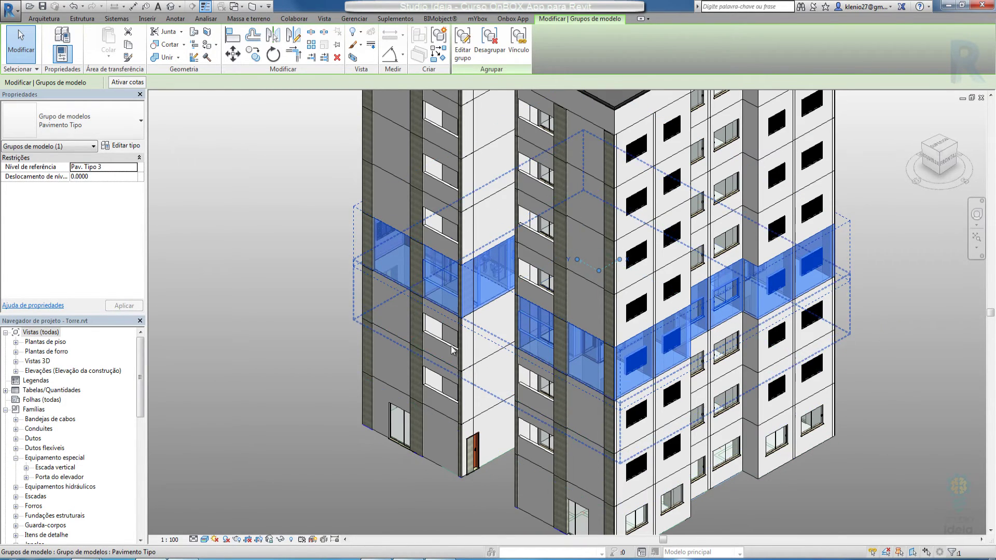
scroll(450, 346, down, 5)
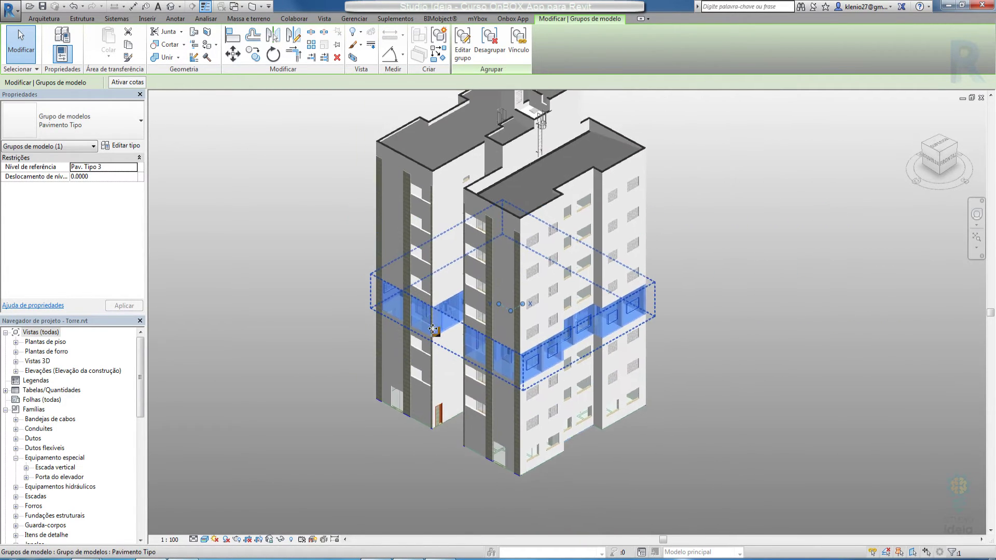
click(742, 301)
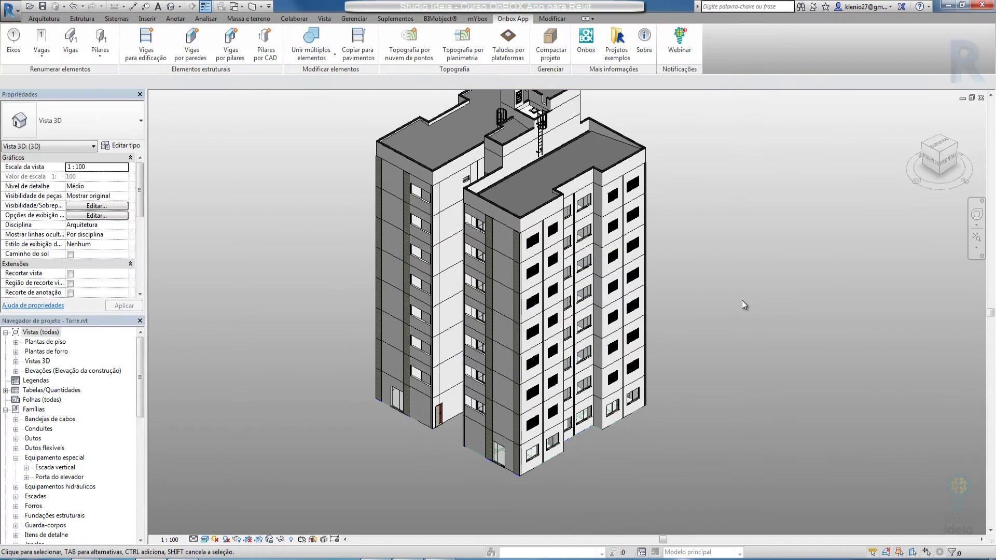
- Join walls (Paredes) with columns (Pilares) from Abaixo do pavimento Térreo to Pav. Tipo 7
click(313, 38)
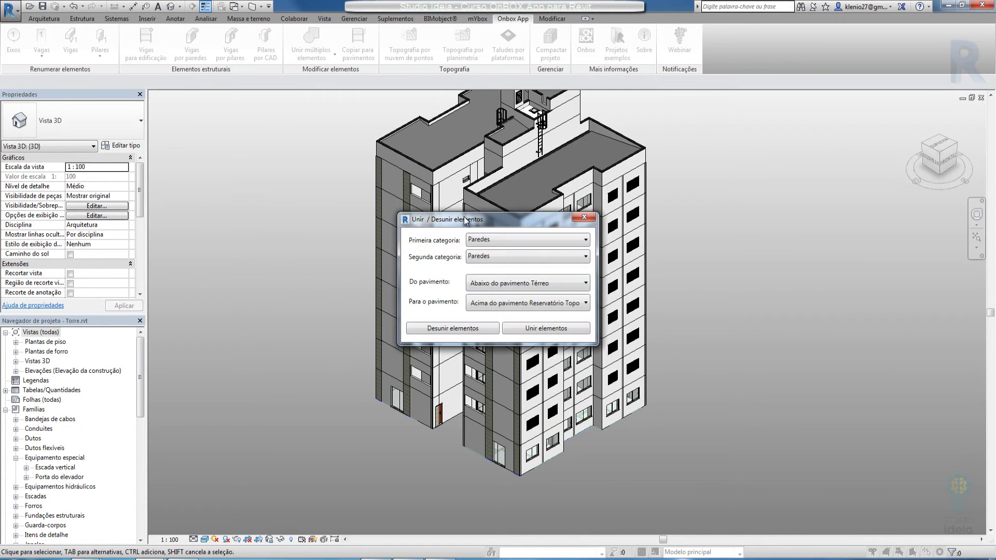
drag(464, 218, 752, 217)
click(779, 241)
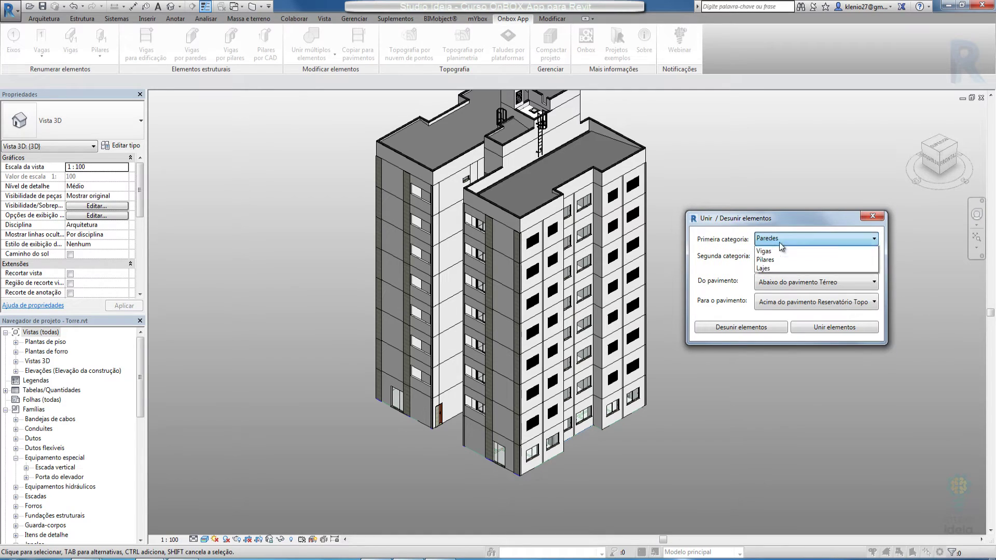
click(780, 253)
click(779, 255)
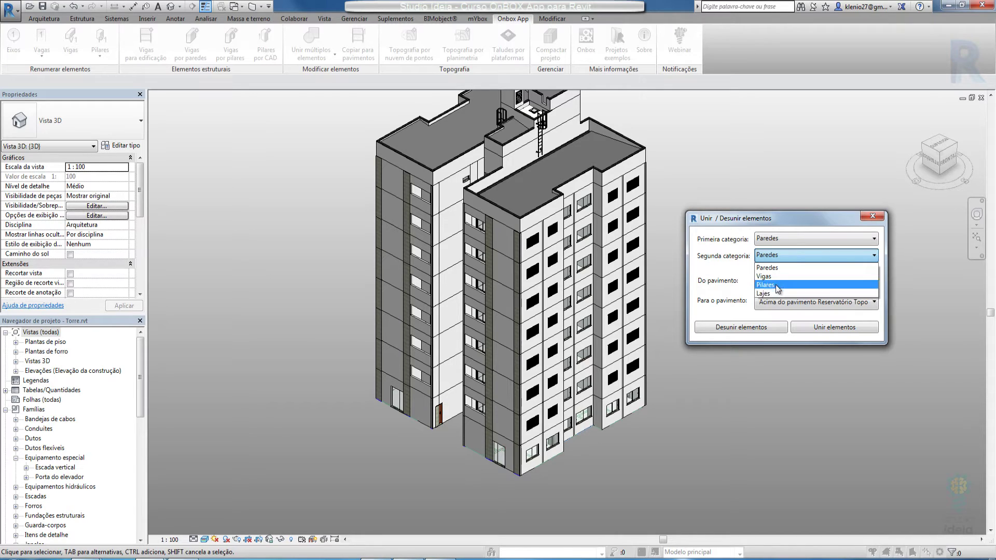
click(777, 286)
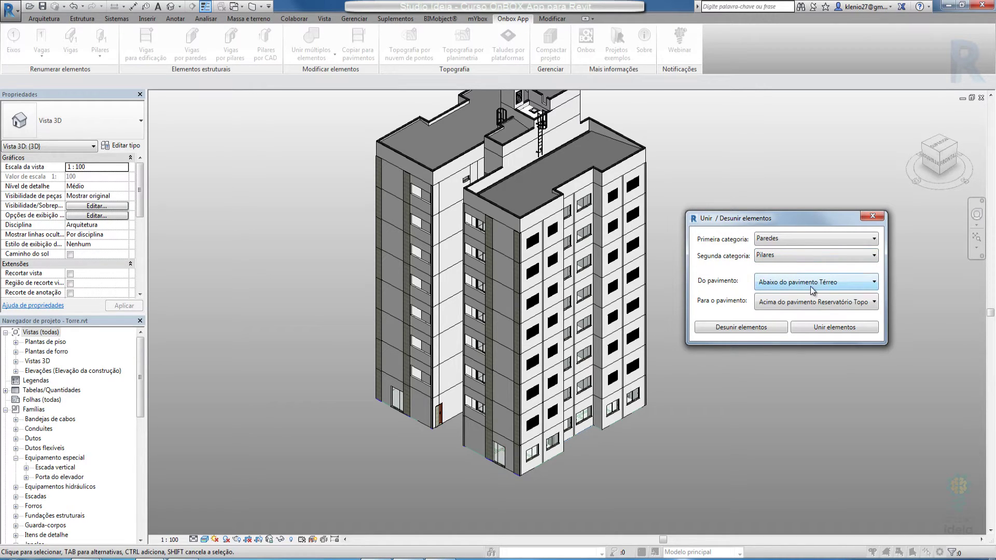
click(802, 303)
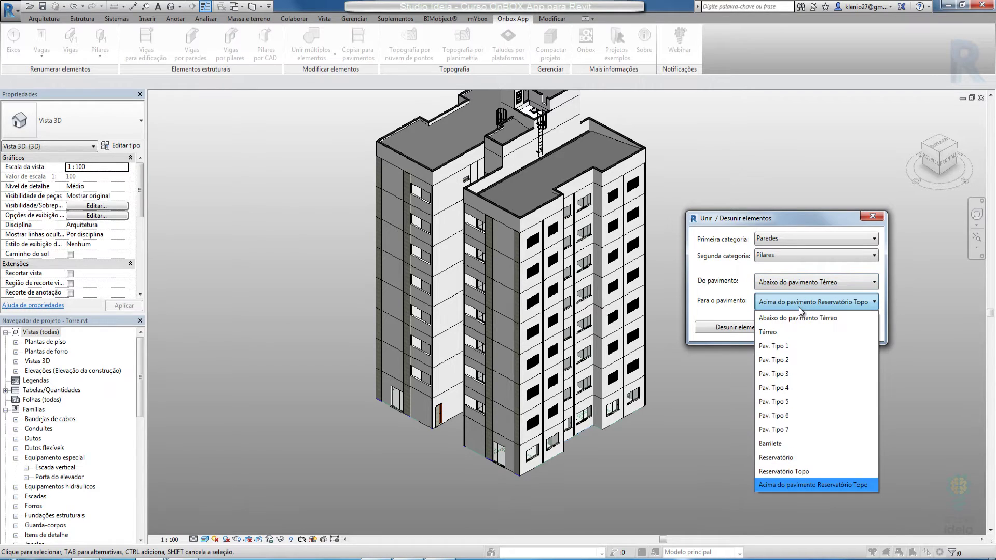
click(789, 433)
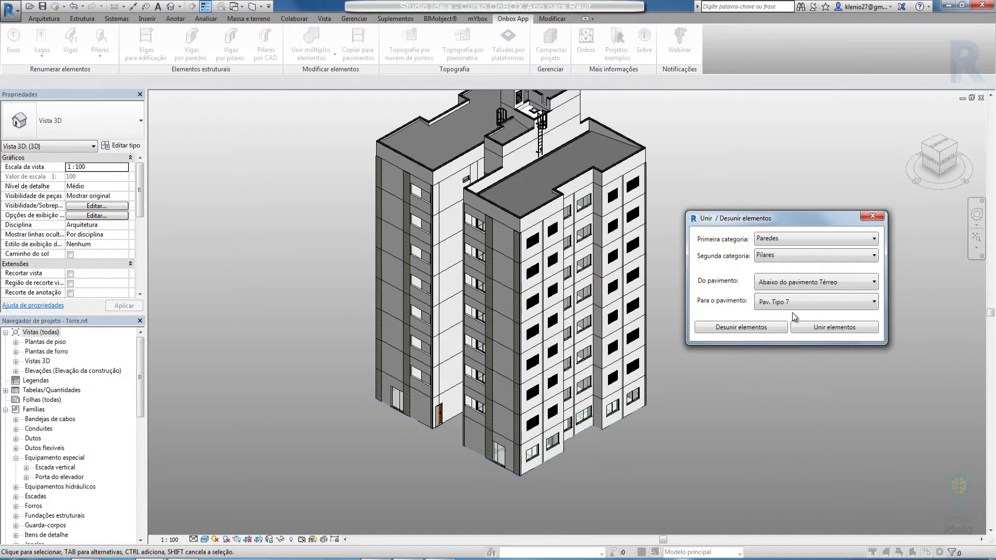
click(836, 328)
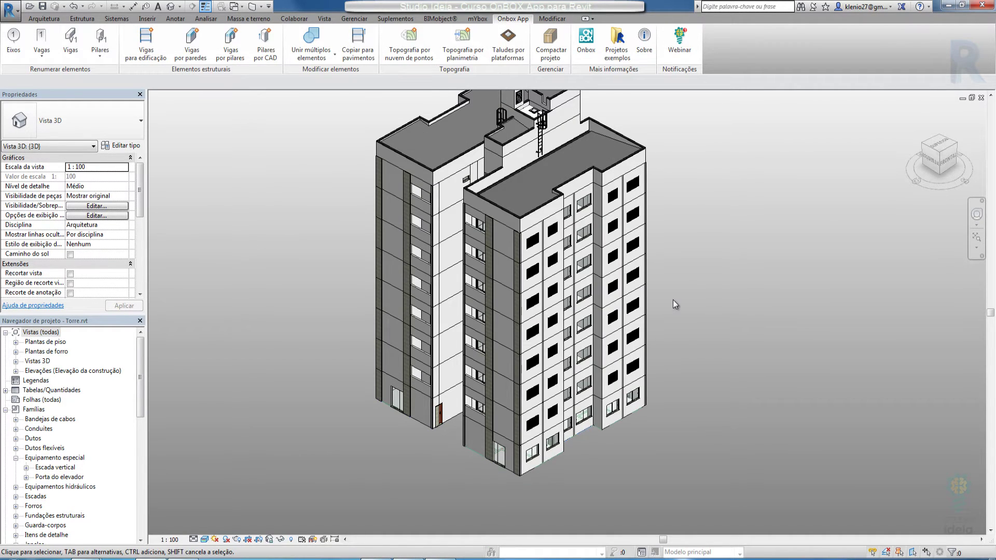
- Temporarily isolate the wall category in the 3D view, starting from a ground-floor exterior wall
click(389, 392)
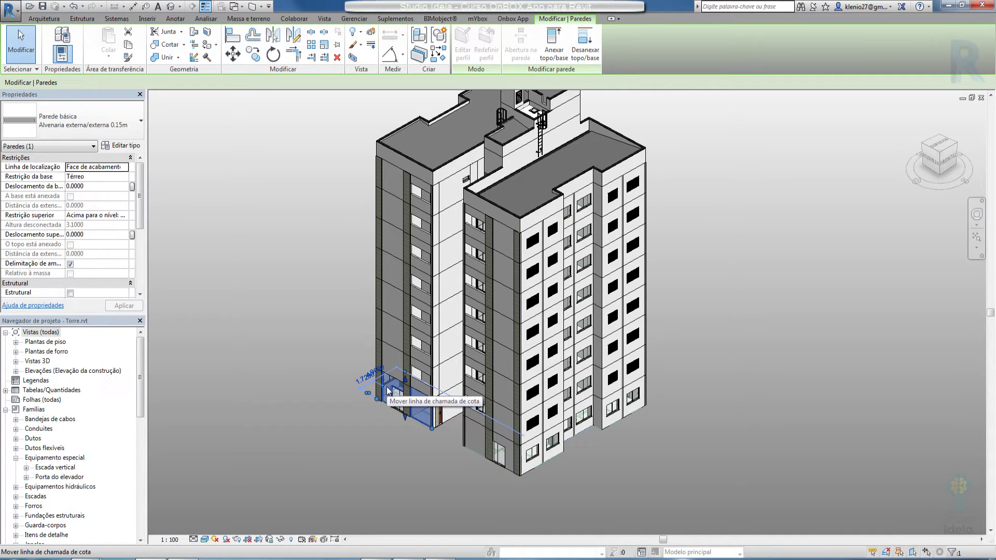
key(i)
key(c)
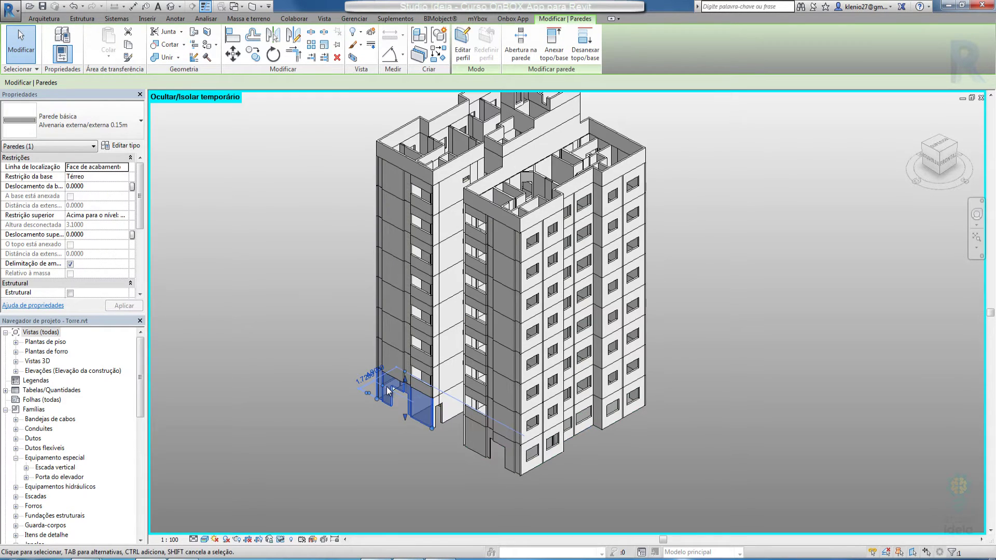
- Examine the column cut-outs in the isolated walls on the facades, from the top storey down to the ground floor
scroll(392, 139, up, 8)
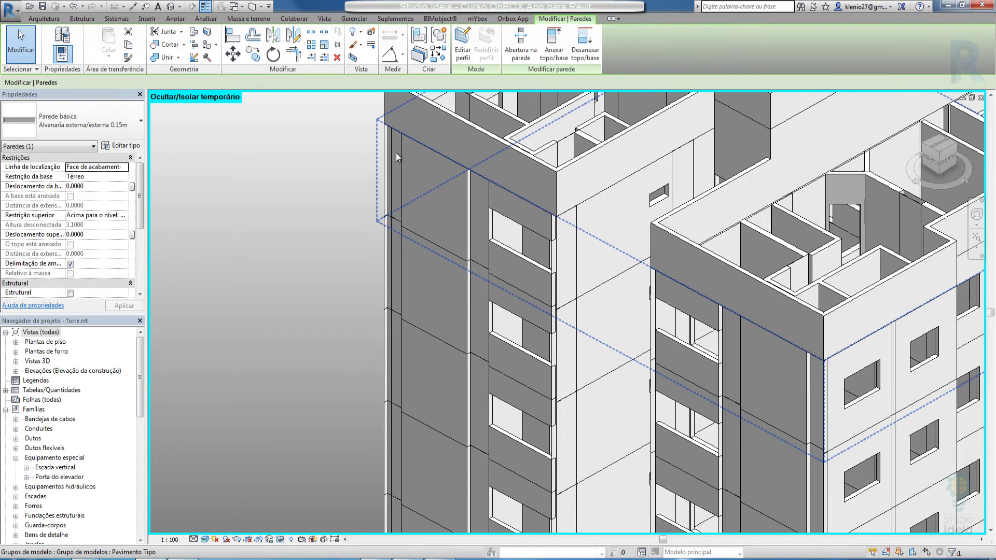
scroll(513, 171, down, 5)
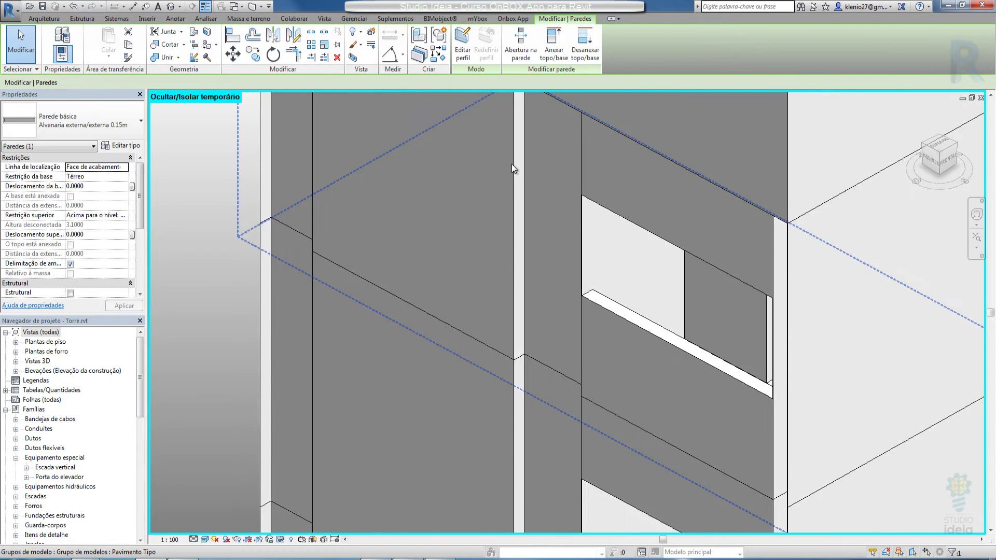
middle_drag(482, 264, 423, 80)
middle_drag(473, 313, 417, 130)
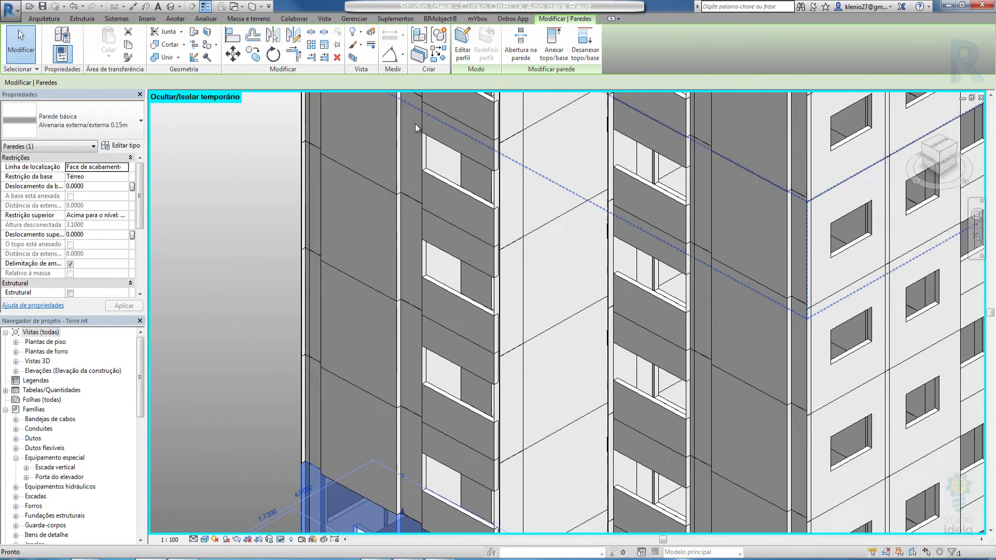
middle_drag(421, 234, 406, 70)
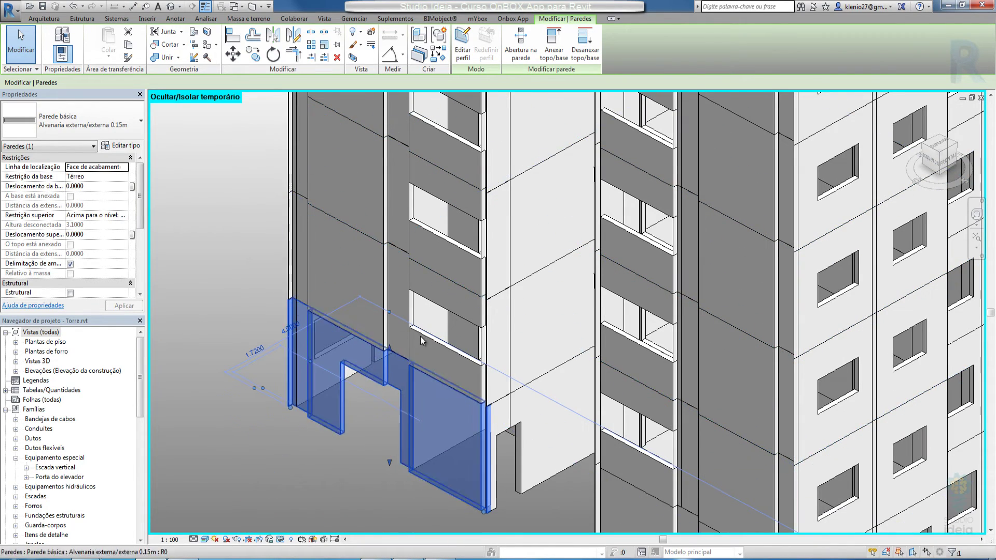
middle_drag(441, 347, 309, 204)
scroll(310, 204, down, 1)
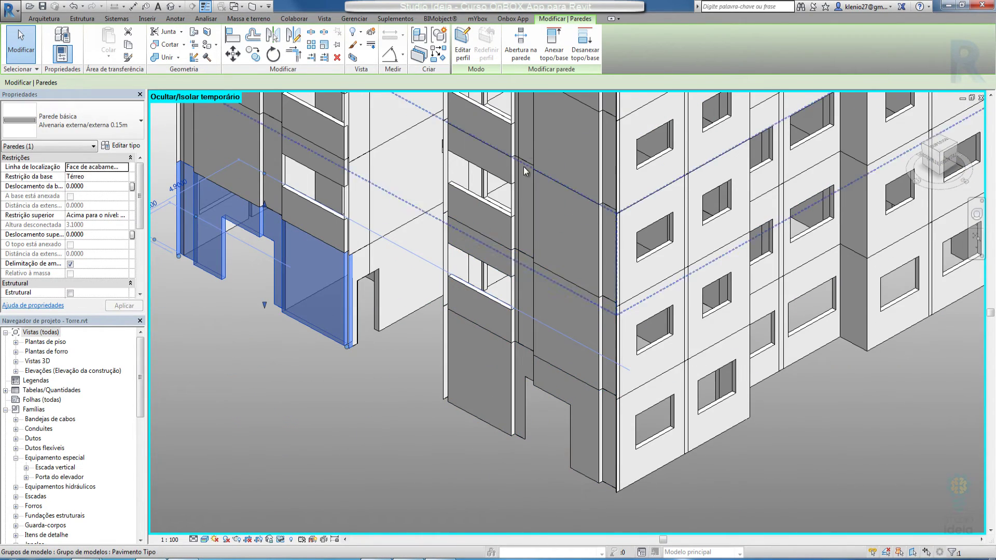
middle_drag(528, 177, 531, 359)
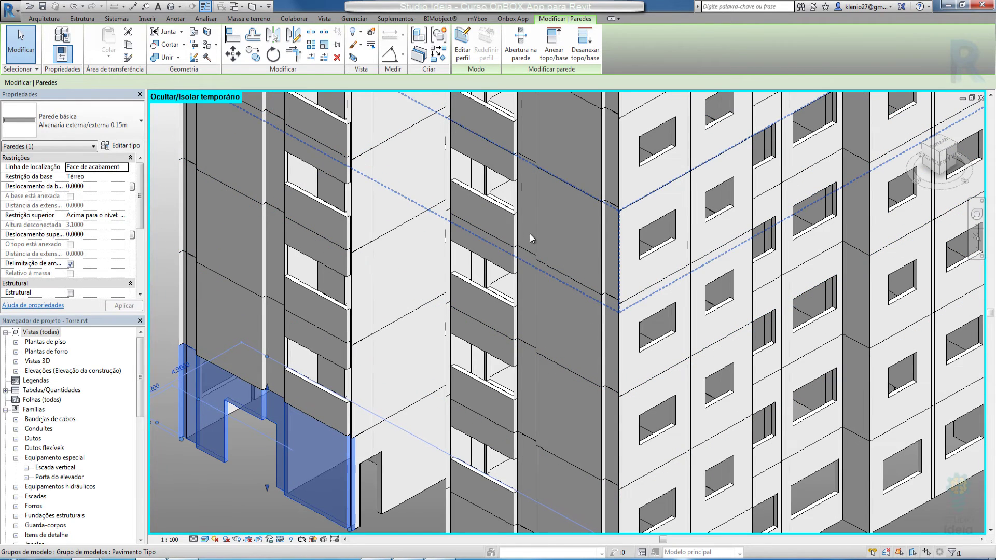
scroll(519, 223, up, 4)
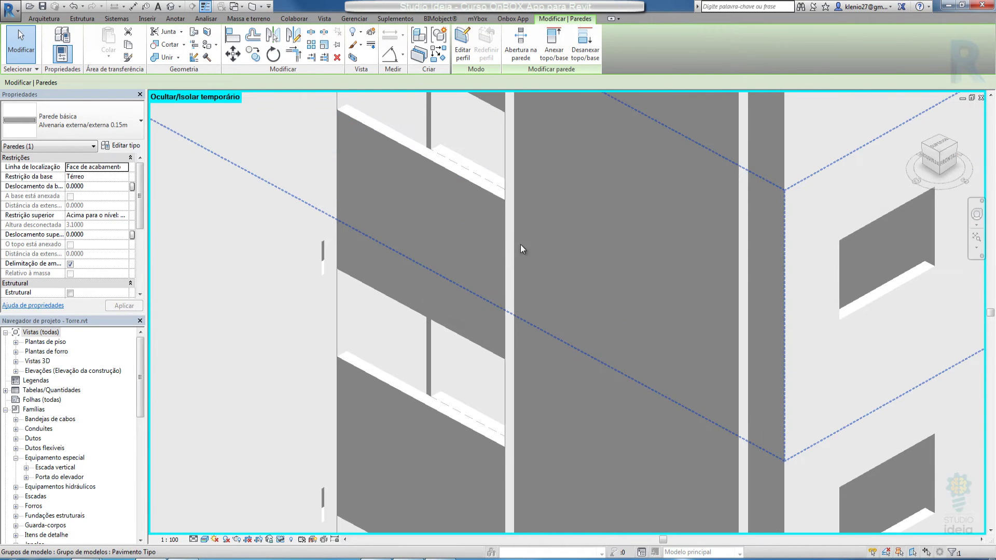
scroll(497, 248, down, 8)
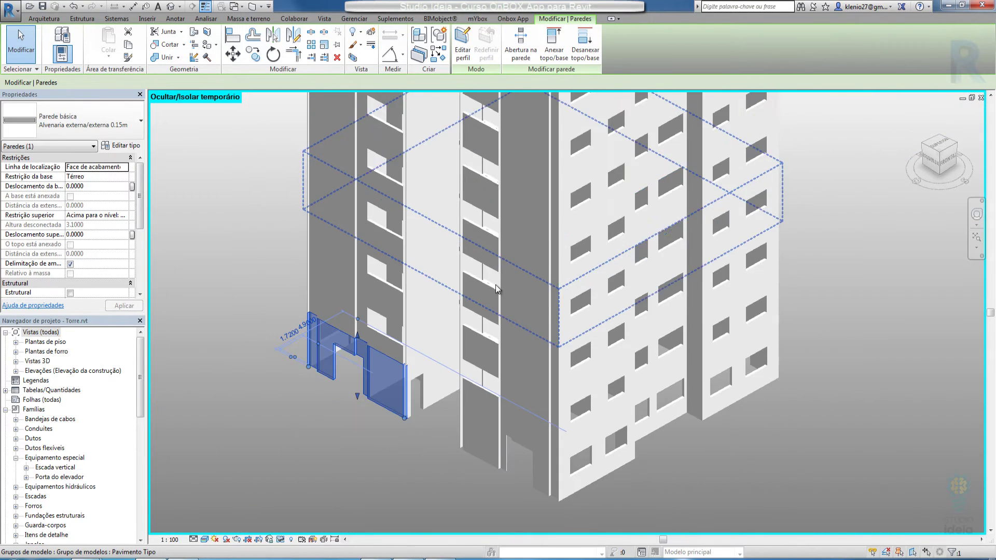
middle_drag(490, 310, 494, 343)
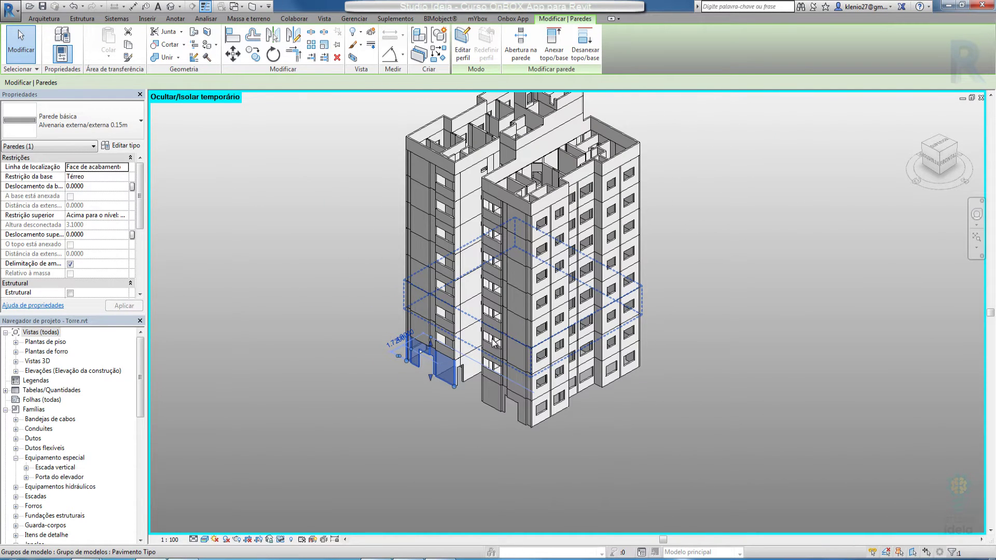
scroll(503, 365, up, 4)
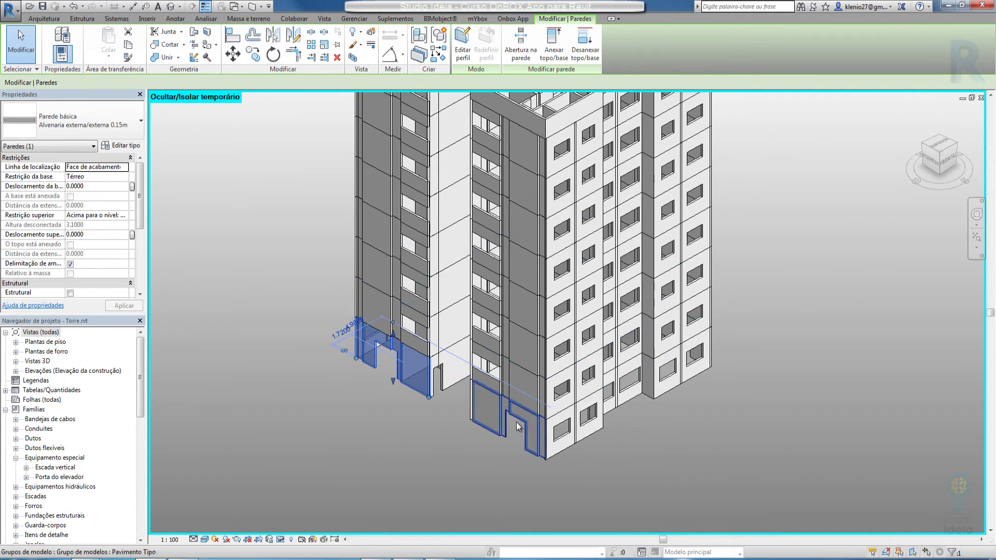
middle_drag(544, 368, 546, 374)
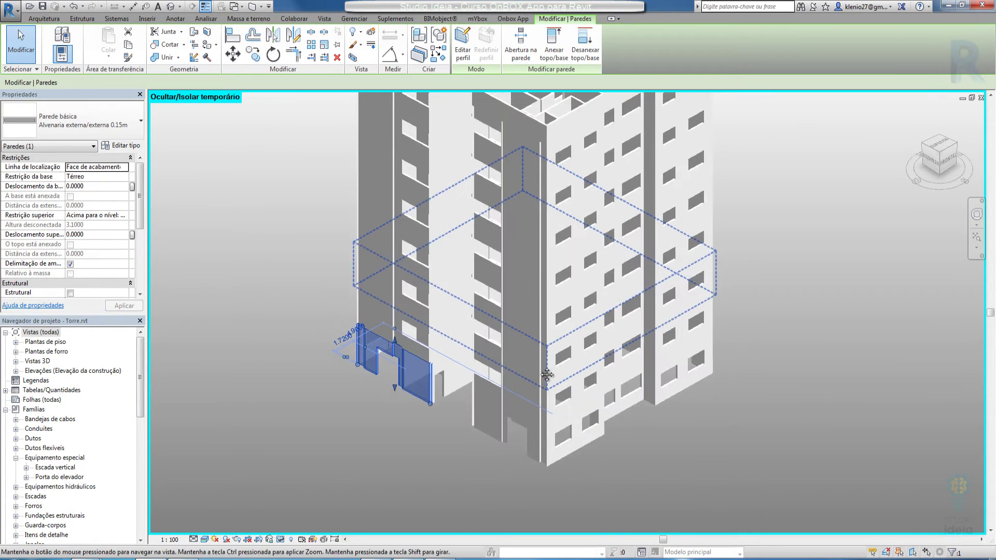
scroll(543, 437, down, 3)
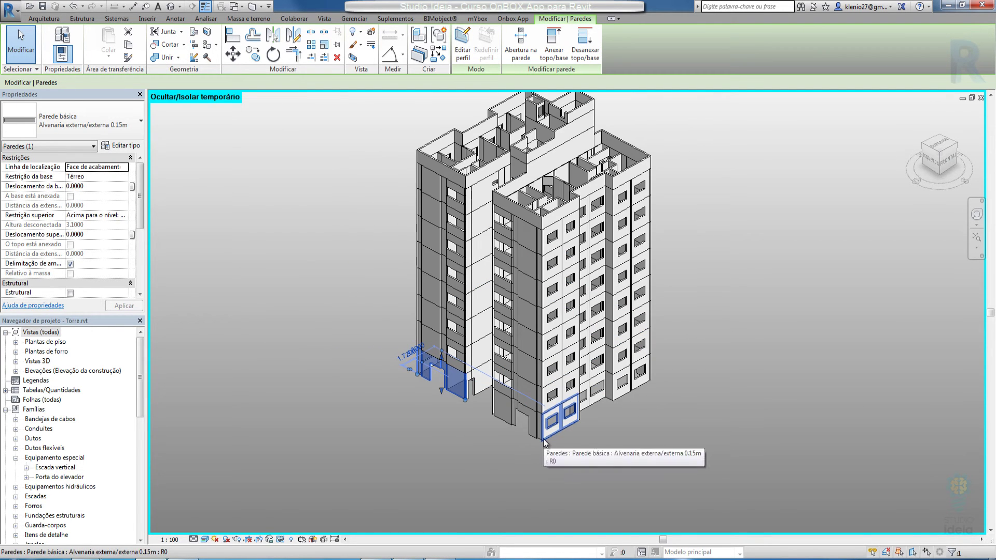
click(416, 447)
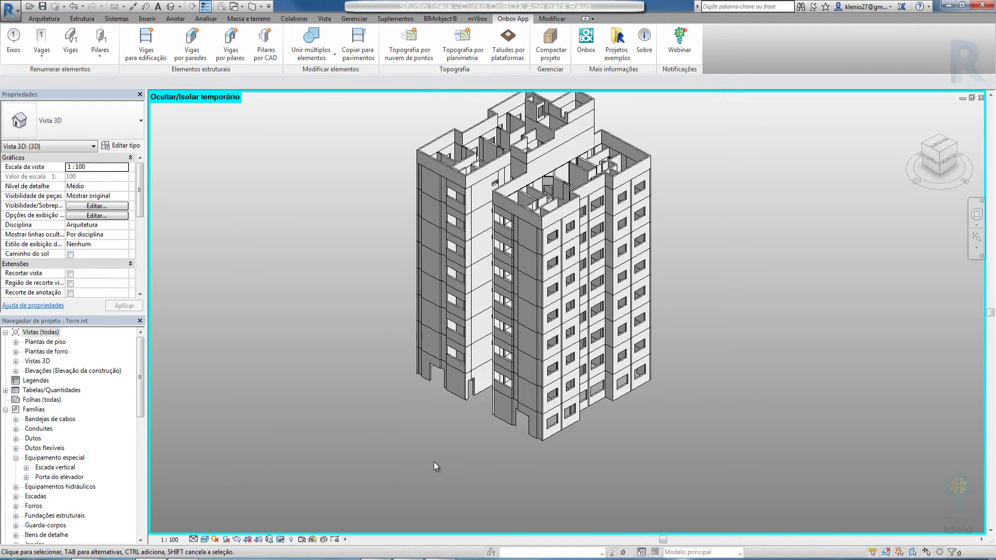
- Undo the join between walls and columns and reset the temporary isolation in the 3D view
key(ctrl+z)
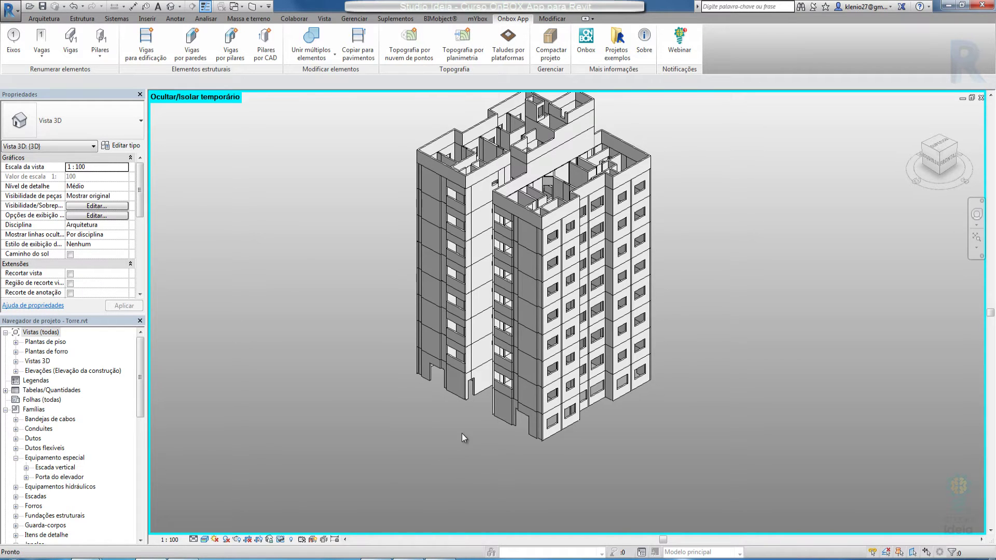
scroll(444, 300, up, 1)
middle_drag(444, 300, 425, 305)
middle_drag(476, 394, 502, 378)
key(h)
key(r)
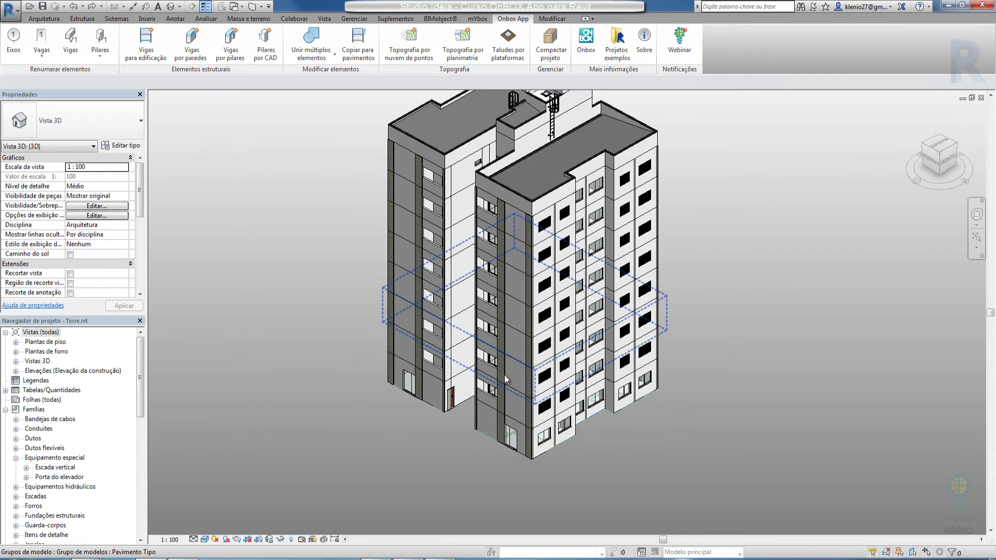
key(h)
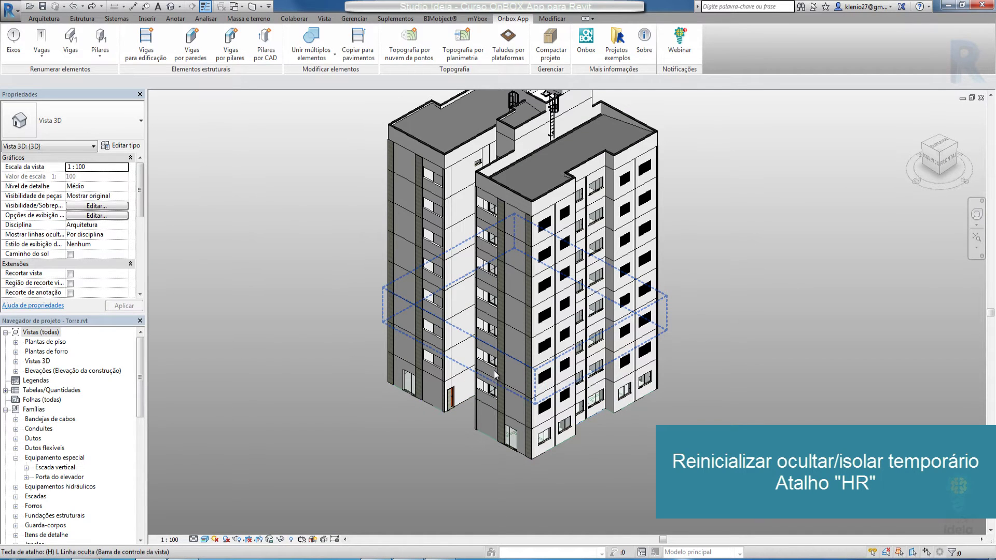
- Start Selecionar elementos para unir and place its Unir / Desunir elementos dialog beside the tower
middle_drag(554, 257, 521, 248)
scroll(521, 249, down, 1)
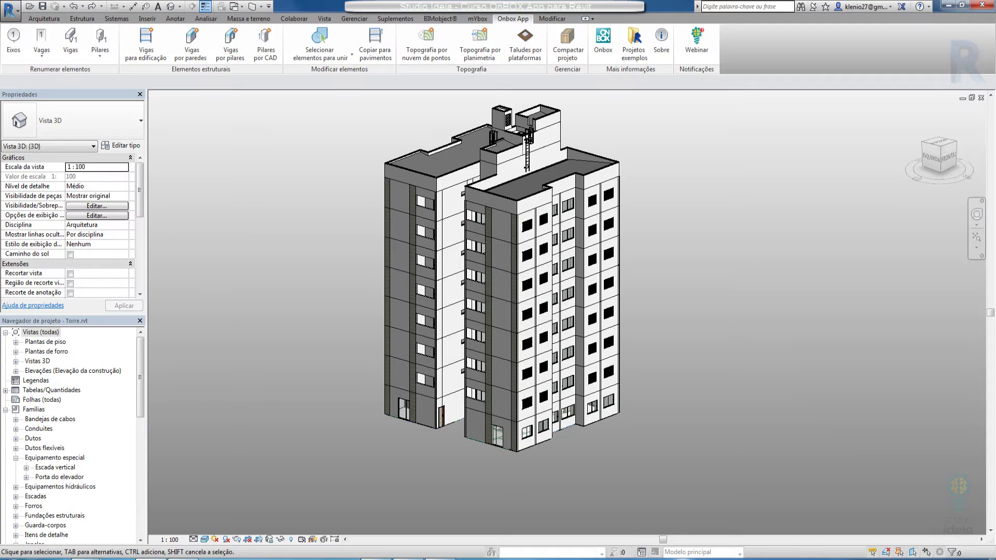
click(330, 60)
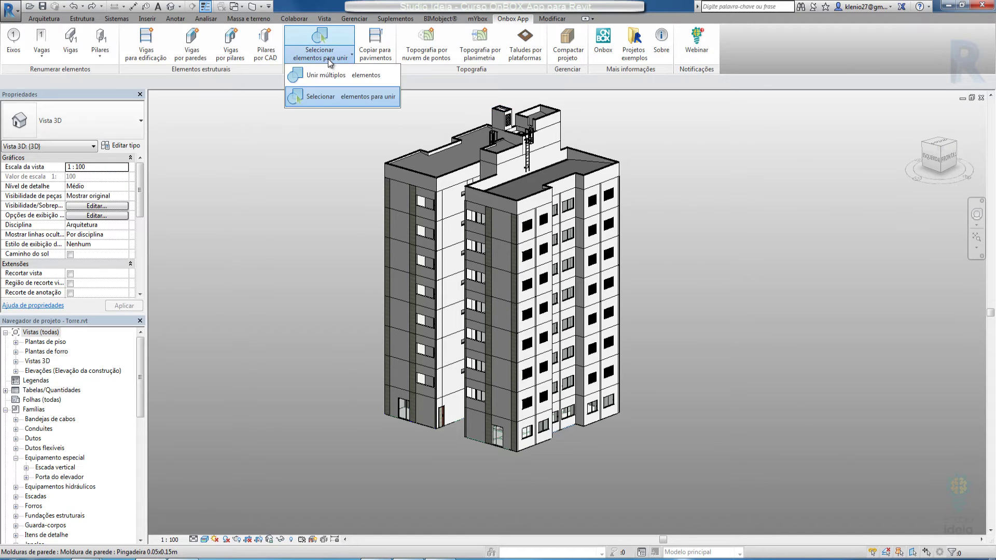
click(348, 102)
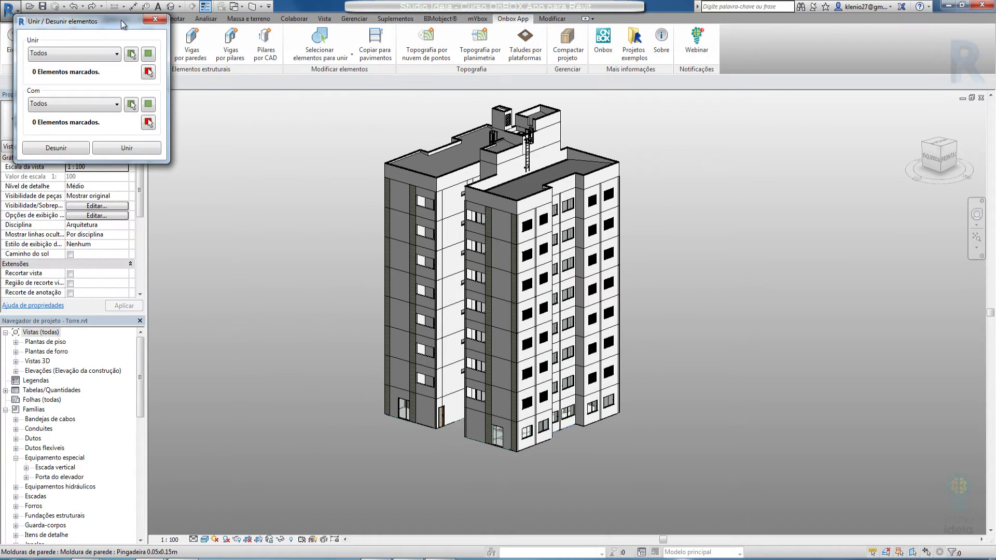
drag(107, 18, 777, 230)
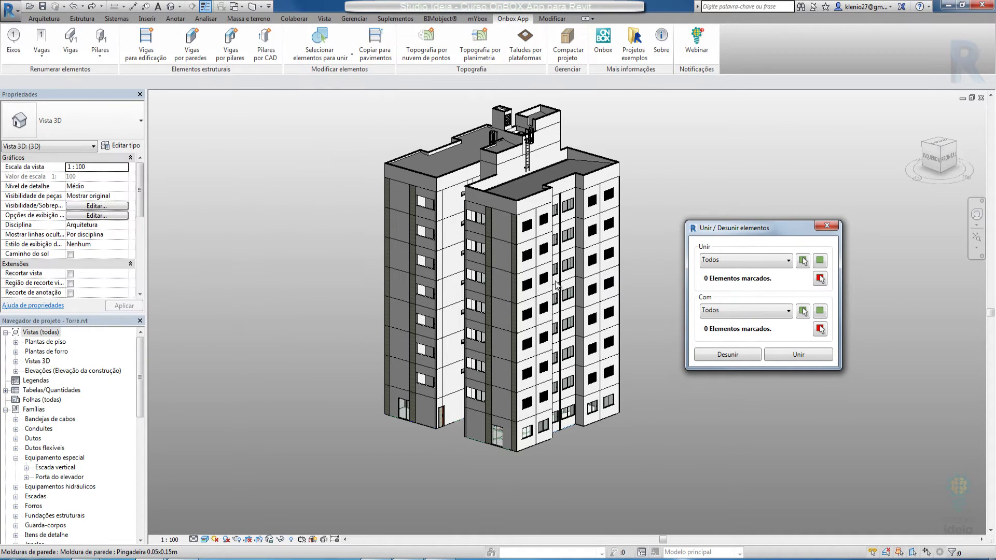
shift+middle_drag(469, 334, 549, 293)
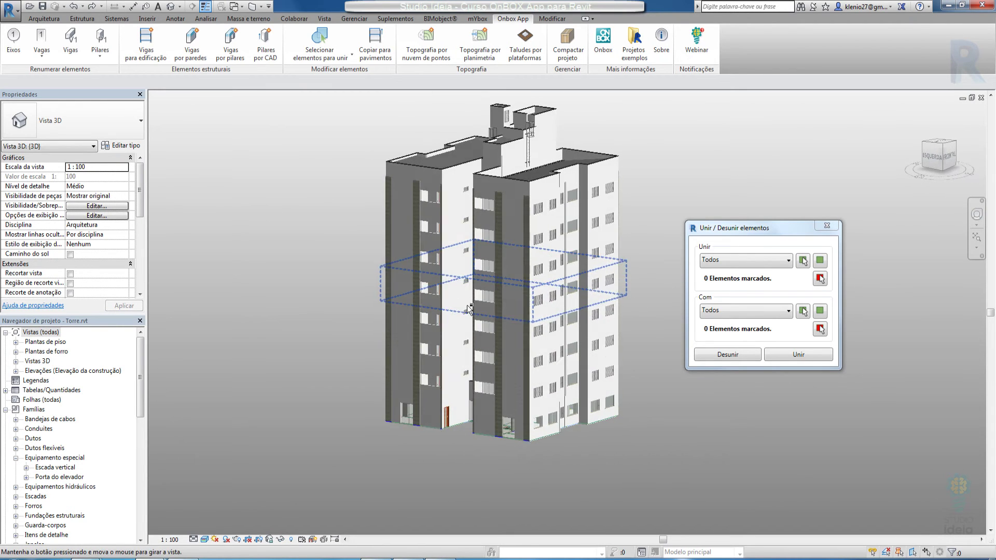
drag(731, 234, 704, 190)
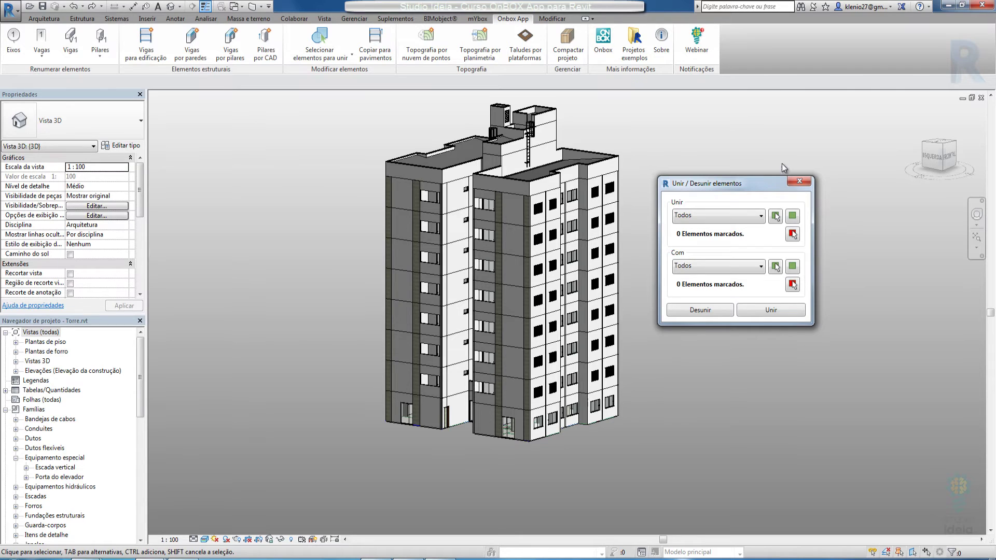
- Orient the 3D view to Esquerda and mark the Paredes of the top three storeys as the Unir set
click(932, 158)
click(932, 158)
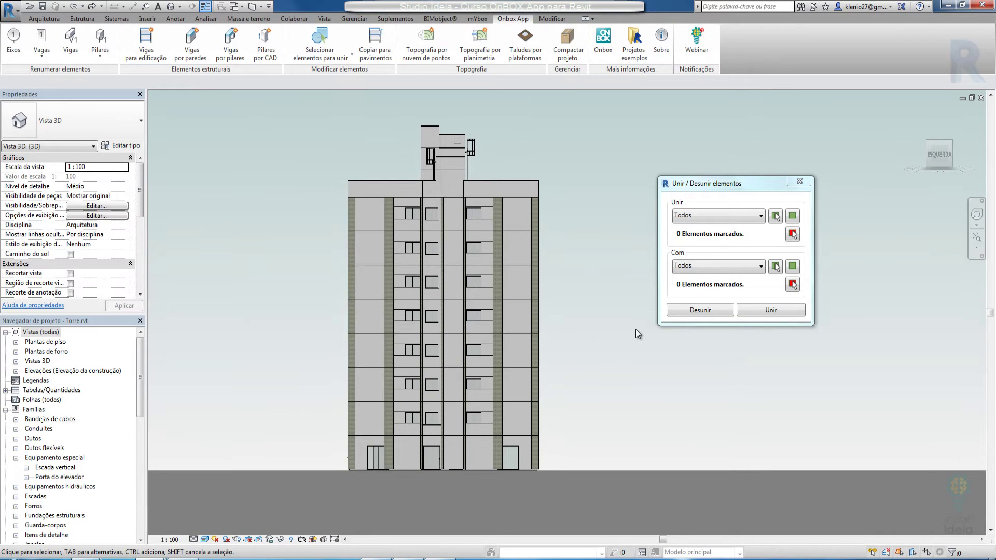
click(716, 215)
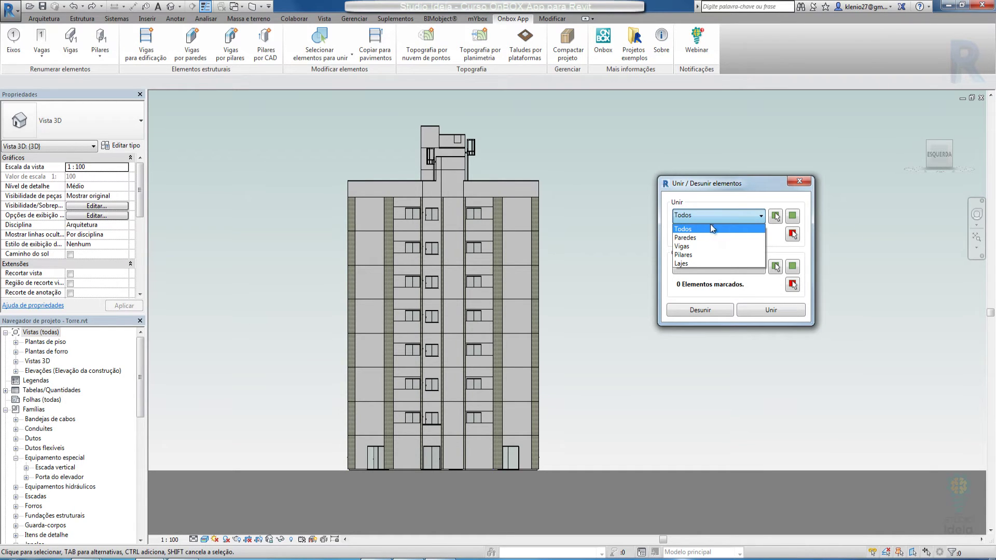
click(700, 238)
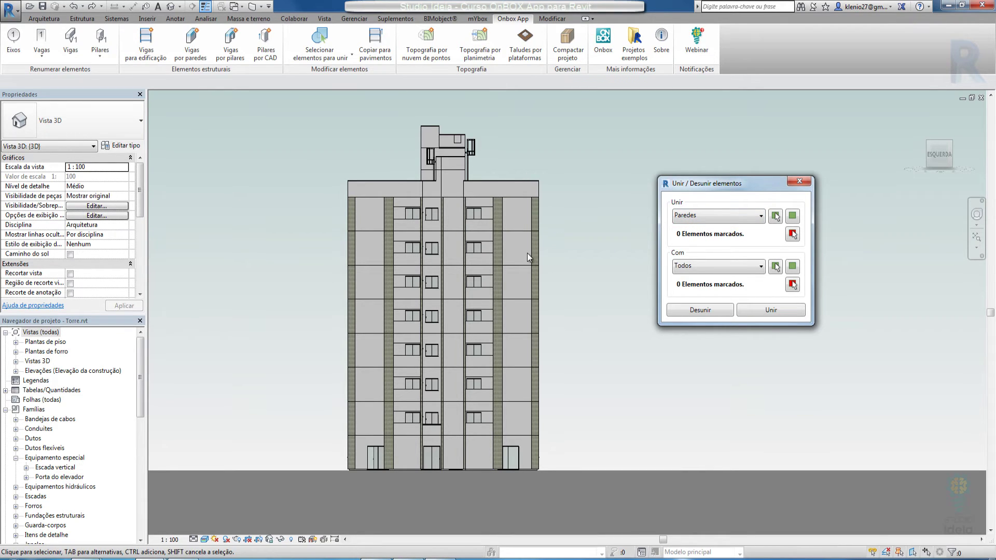
click(777, 222)
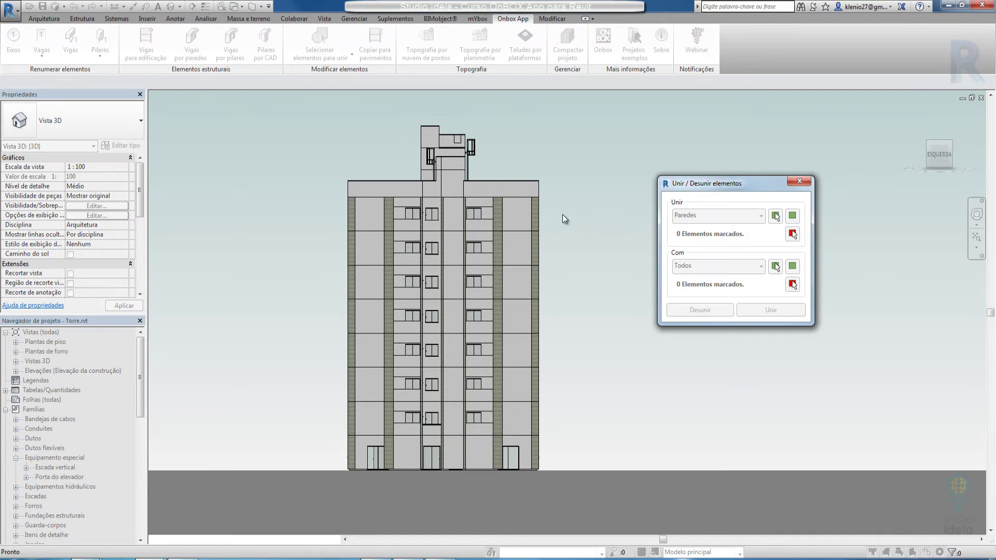
drag(564, 213, 331, 287)
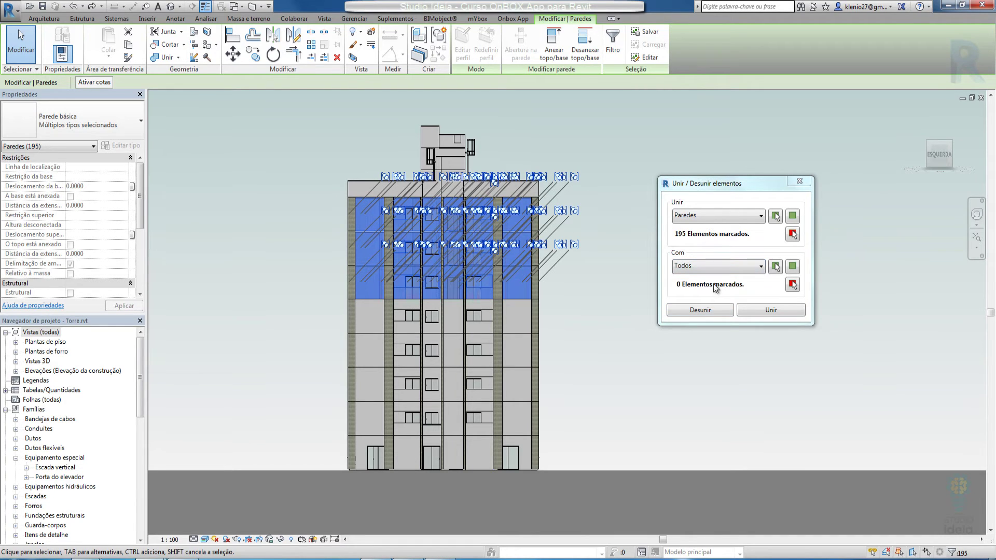
- Highlight the marked walls in the view and clear the Unir set
click(771, 311)
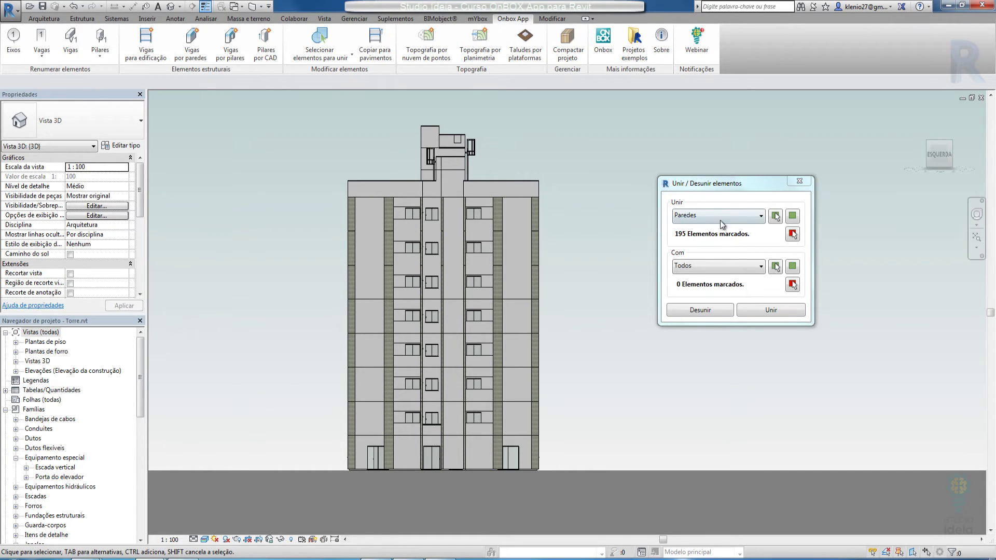
click(792, 216)
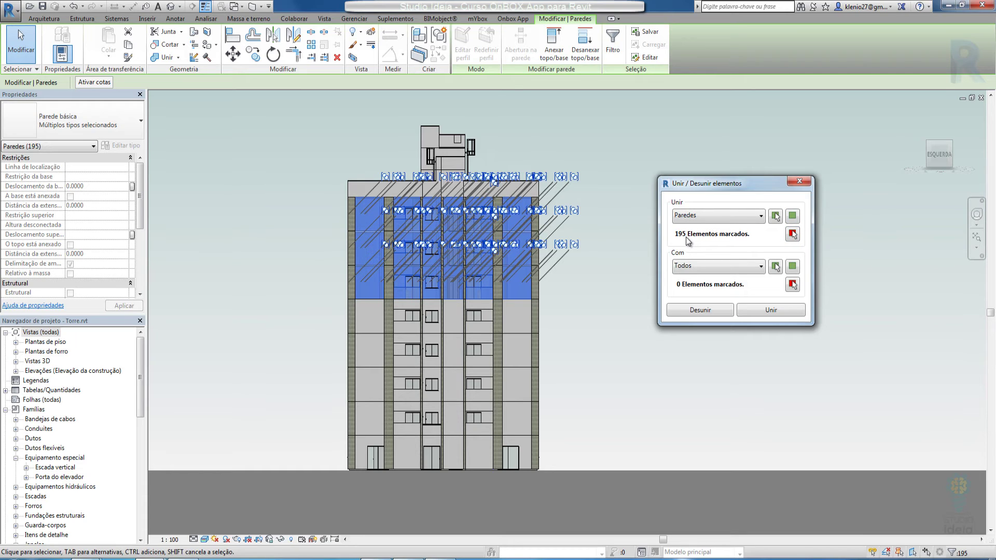
click(792, 234)
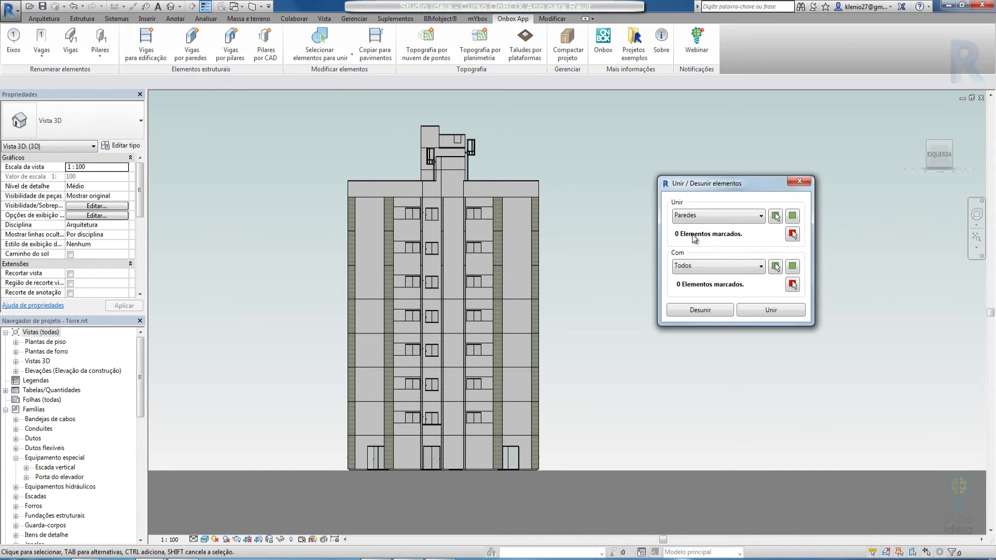
- Mark the walls of the top three storeys for Unir and join them with the Lajes marked in the same area
click(775, 216)
drag(583, 216, 322, 278)
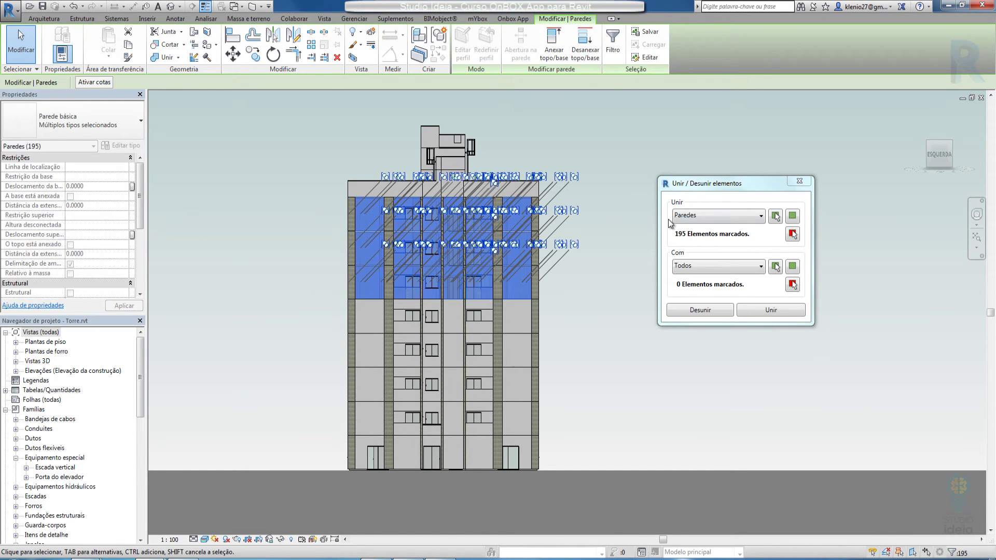
click(707, 270)
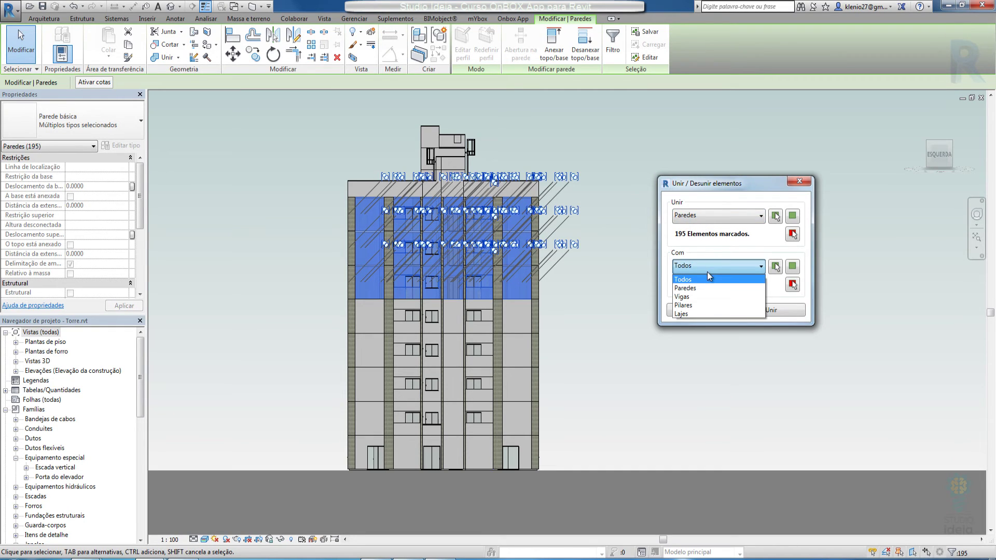
click(691, 314)
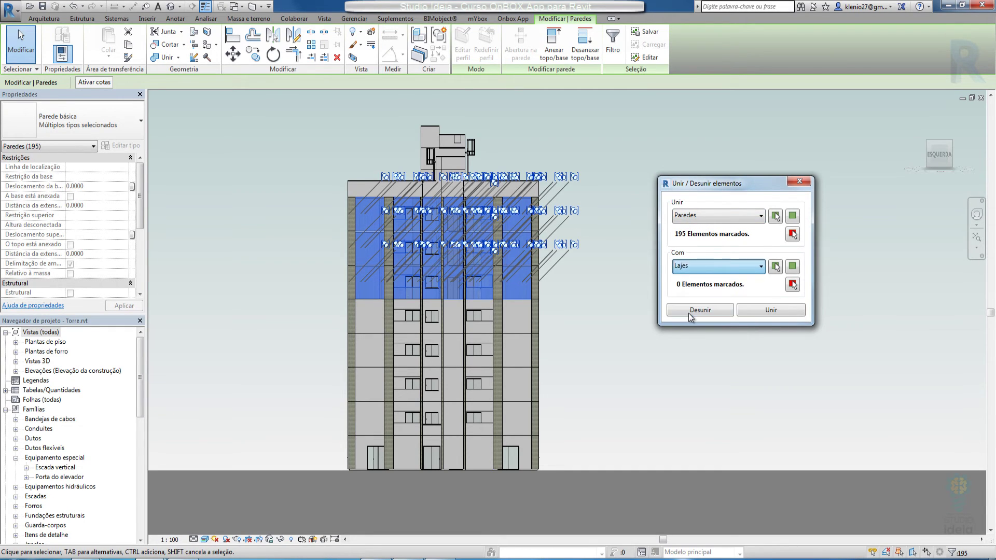
click(775, 266)
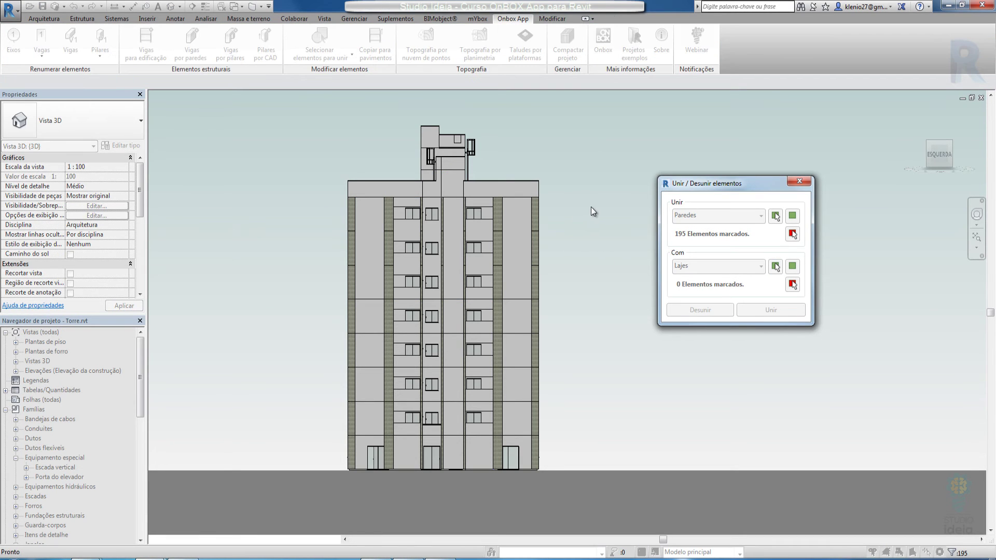
drag(591, 207, 294, 303)
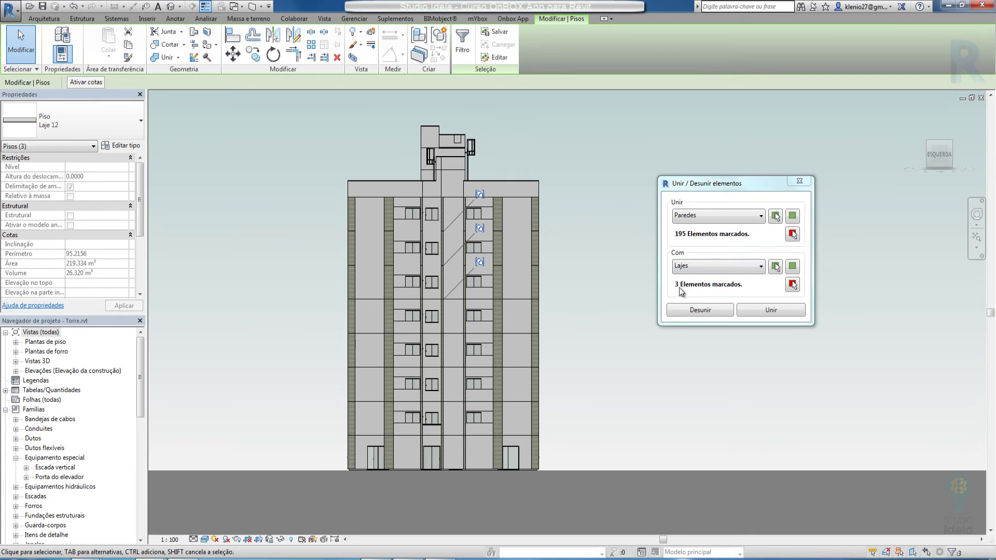
click(777, 311)
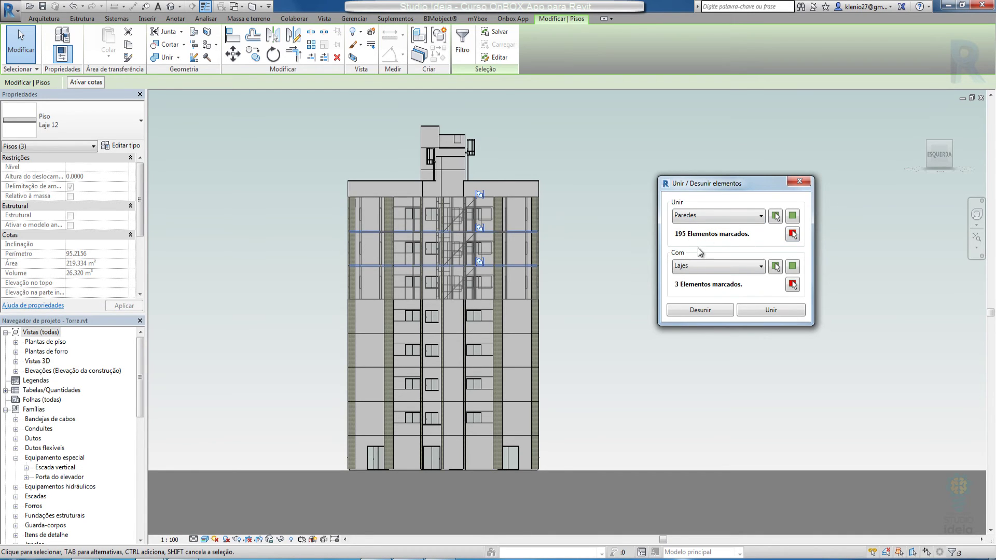
- Change the Unir category to Todos, clear its marked walls and mark all elements of the top three storeys
click(705, 222)
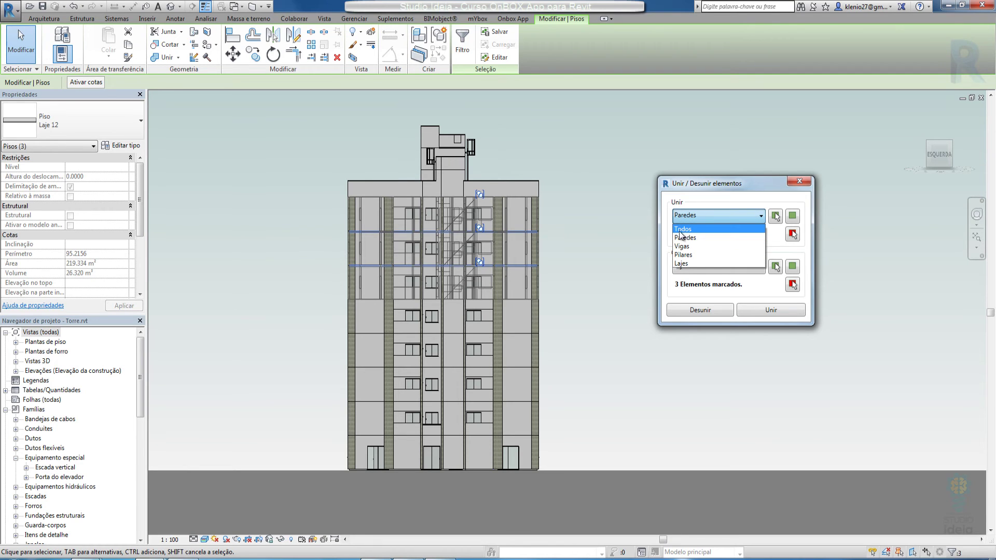
click(696, 229)
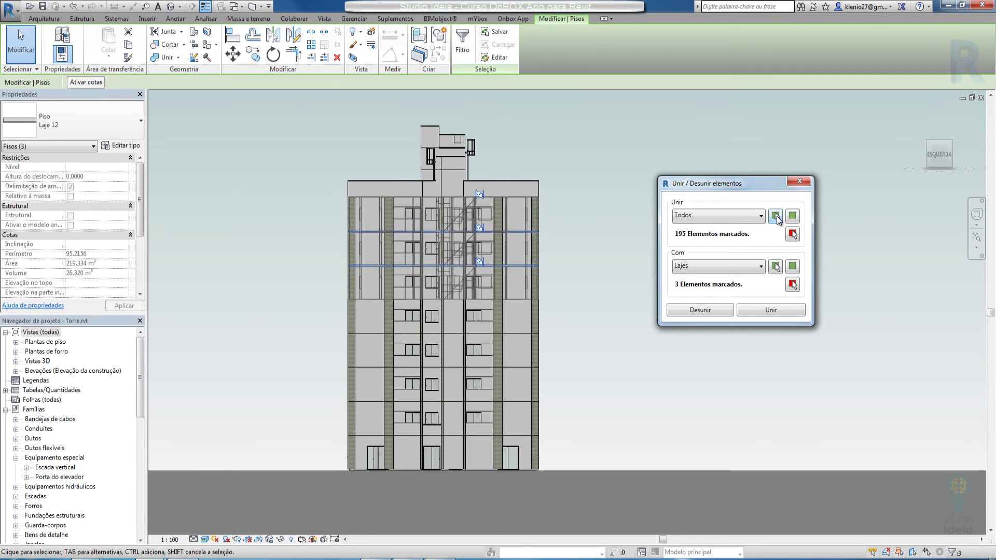
click(792, 234)
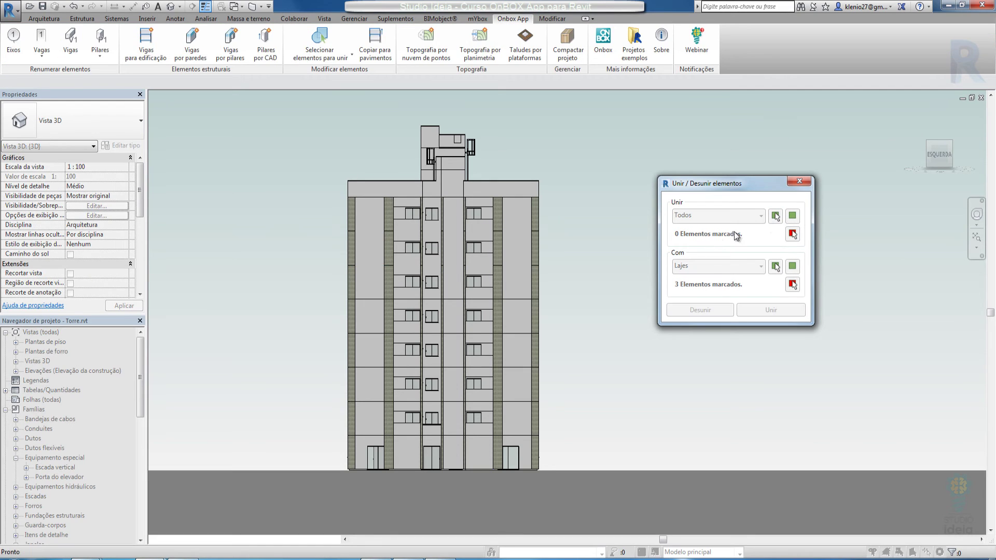
drag(511, 225, 303, 281)
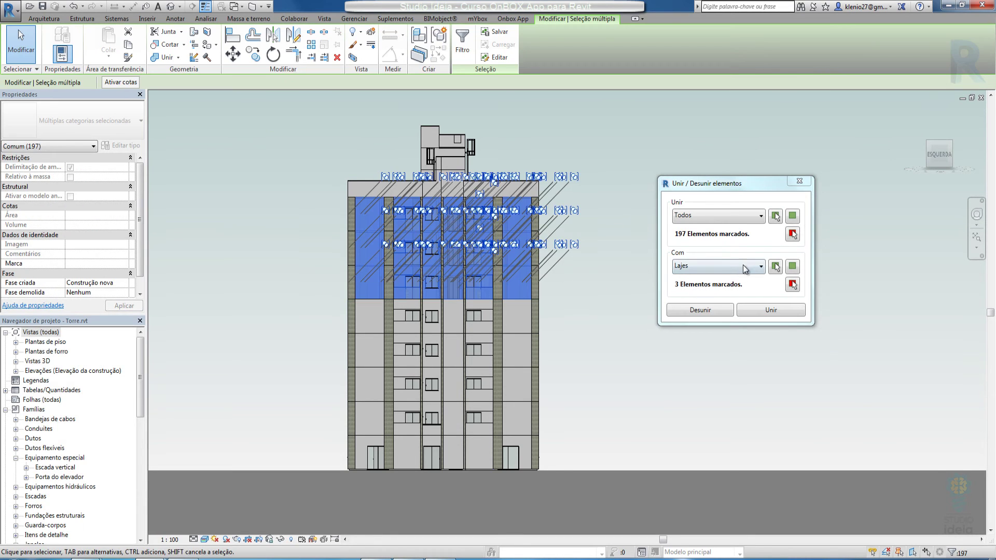
- Clear the marked slabs from Com, set its category to Todos and mark all elements of the top three storeys
click(793, 285)
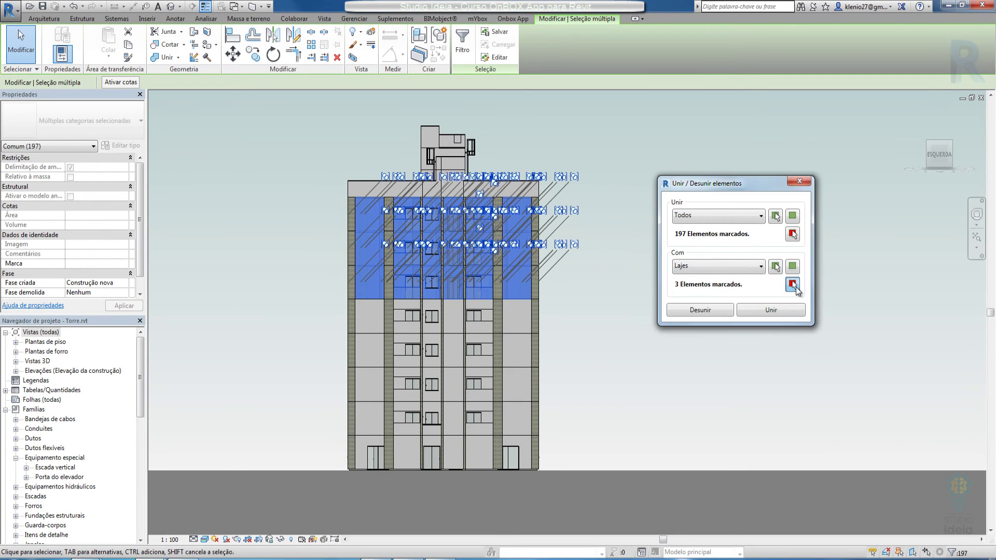
click(755, 274)
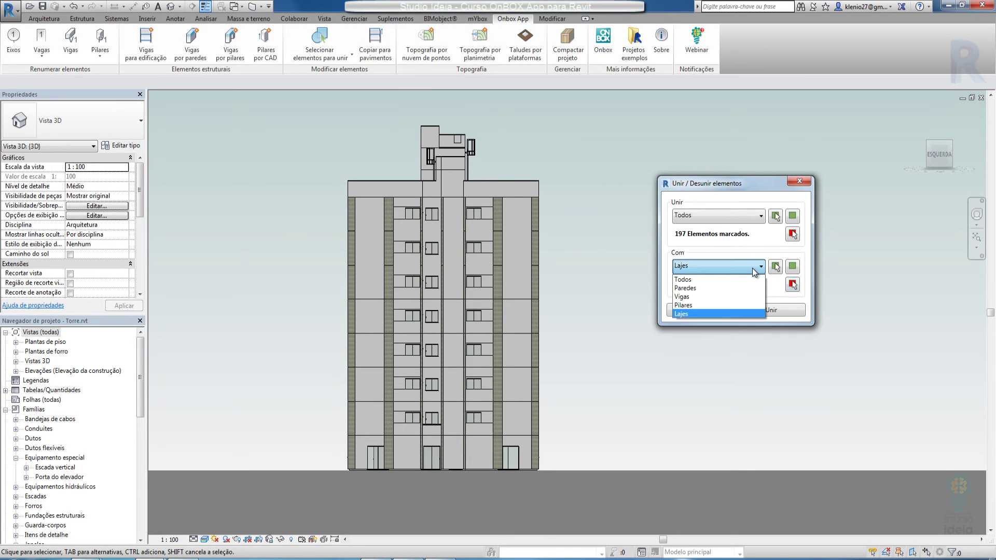
click(724, 280)
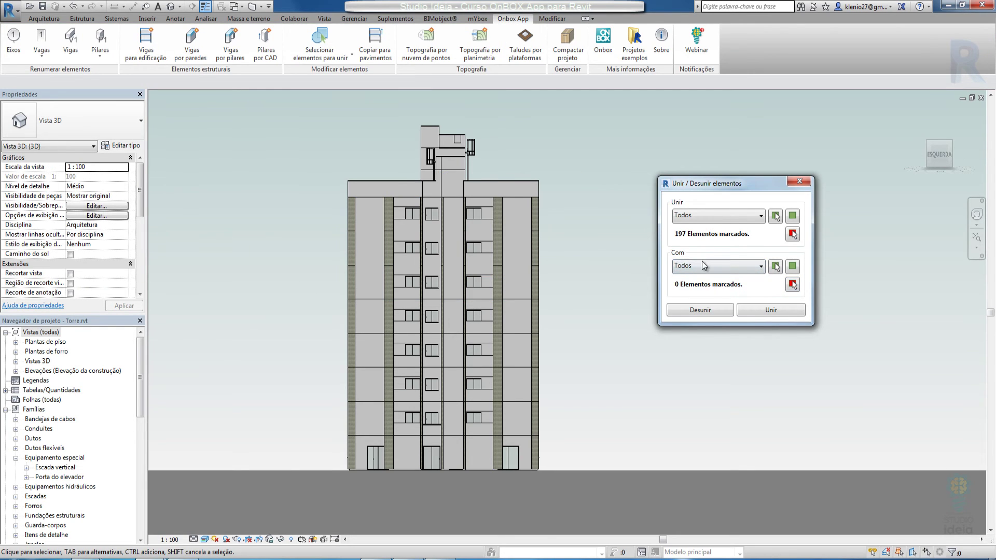
click(775, 266)
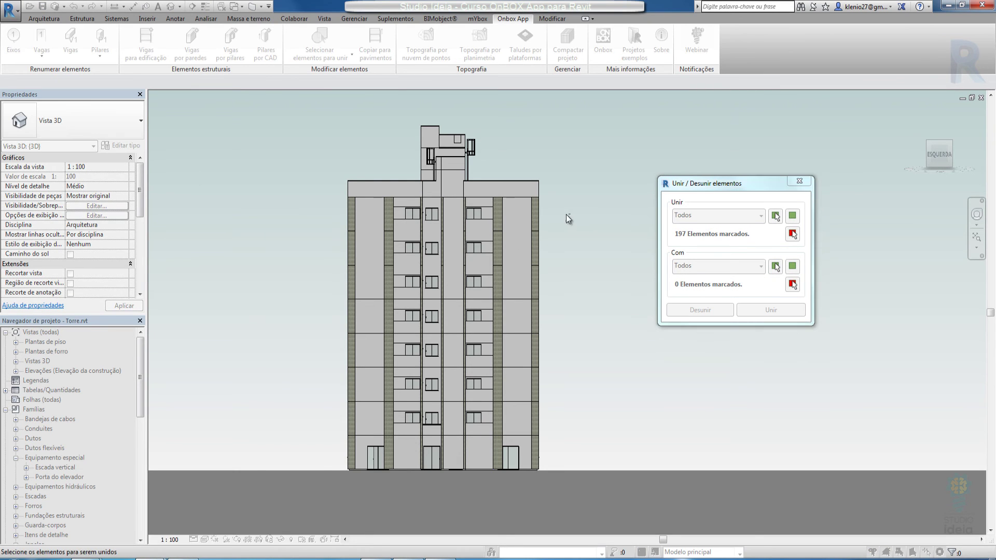
drag(565, 214, 324, 293)
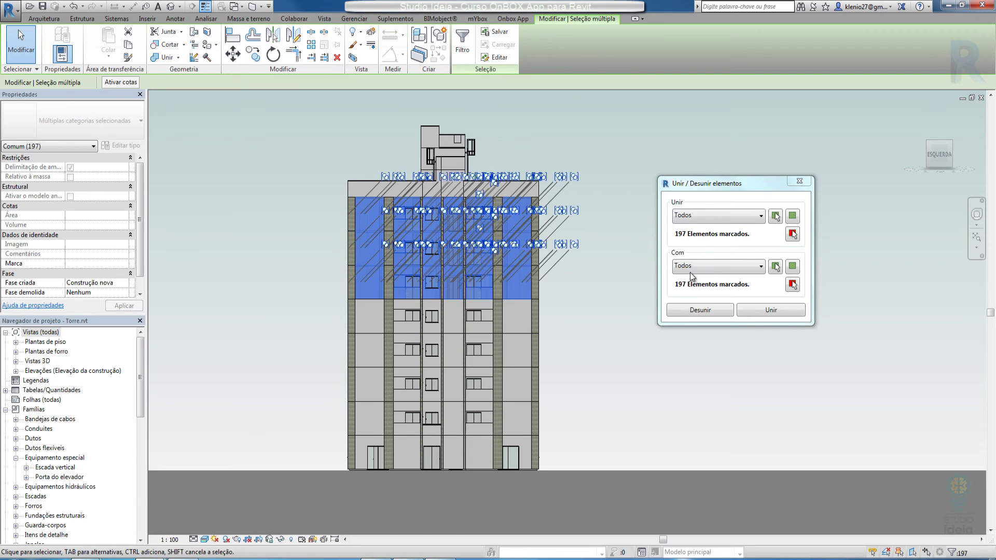
- Join the two marked sets of elements, unjoin them again and clear the selection in the view
click(772, 311)
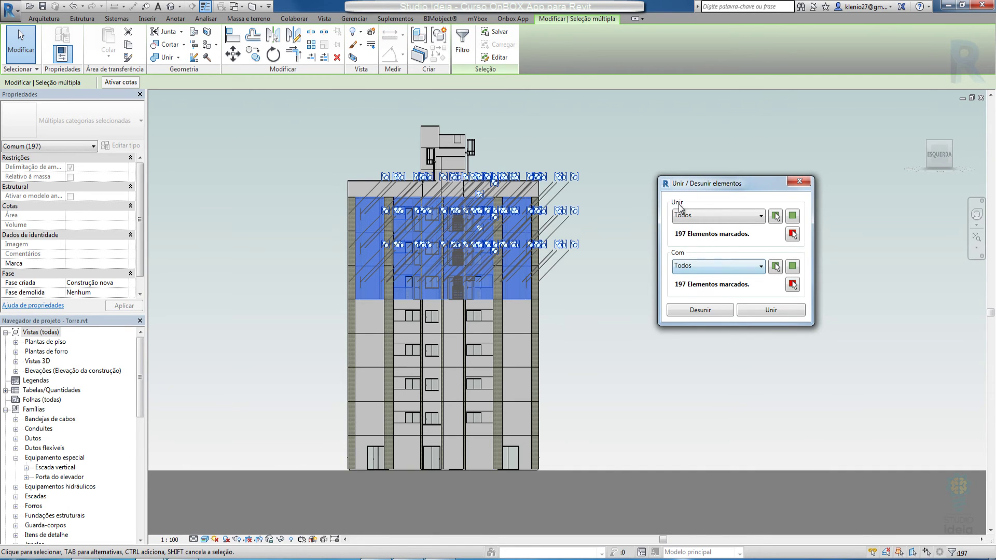
click(701, 314)
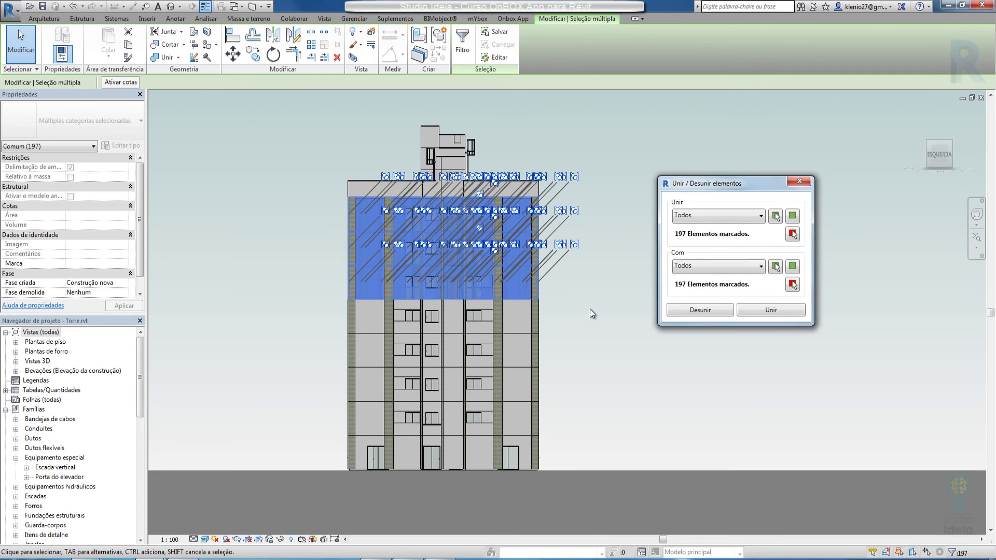
click(590, 293)
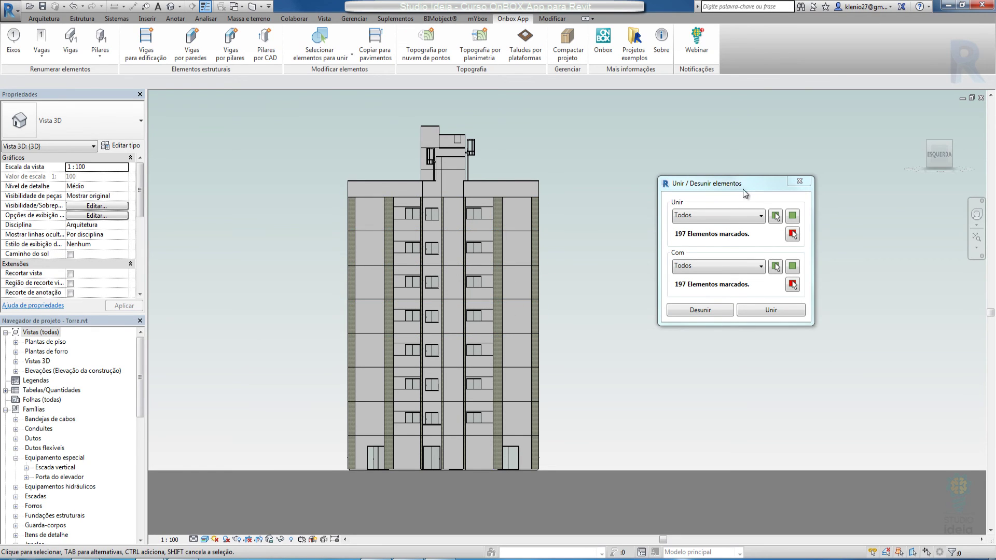
- Open Unir múltiplos elementos and arrange both Unir / Desunir elementos dialogs on opposite sides of the tower
drag(726, 188, 641, 182)
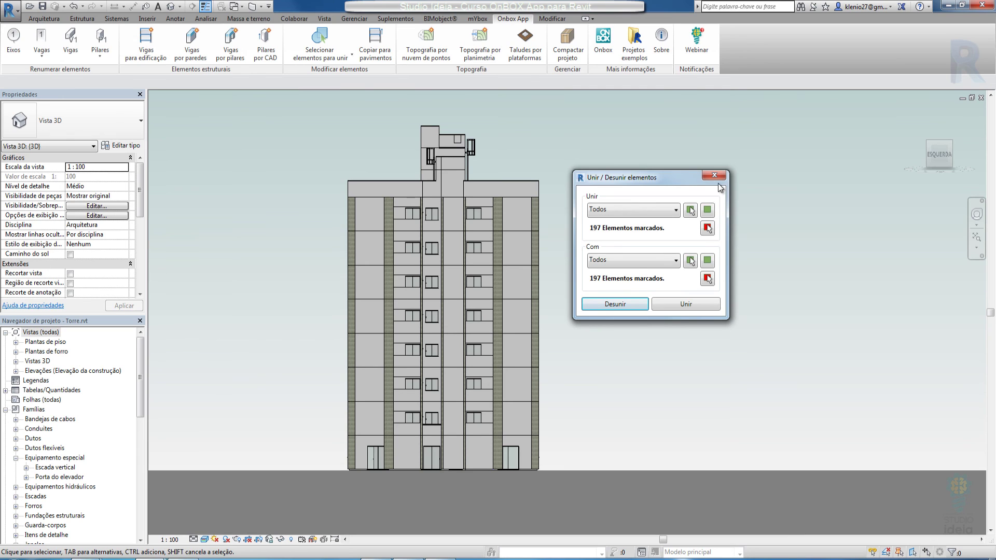
click(320, 54)
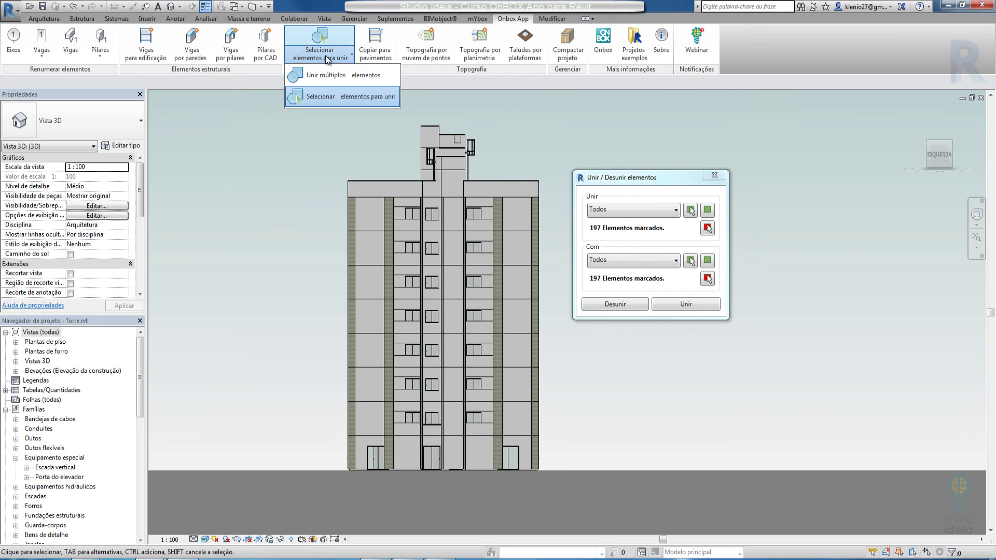
click(338, 76)
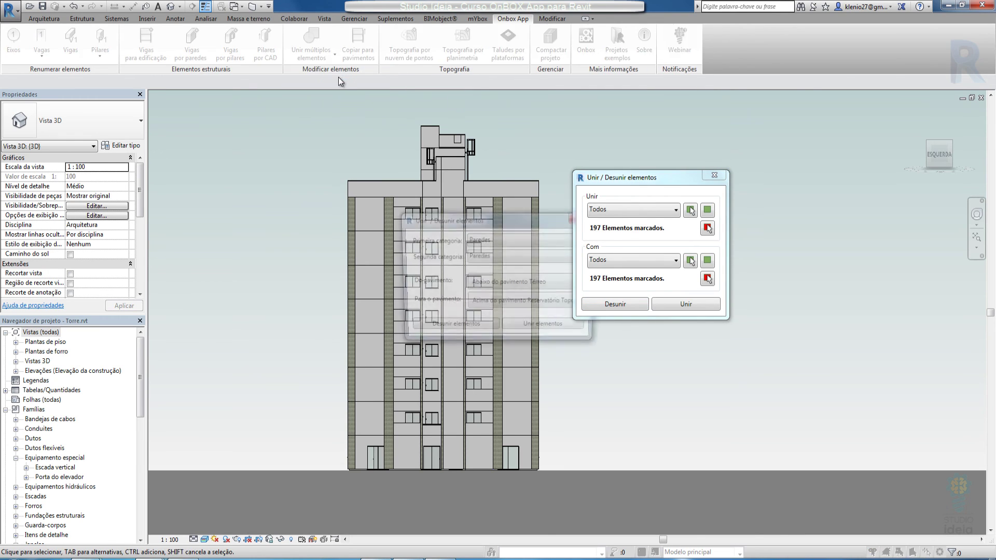
drag(467, 223, 216, 178)
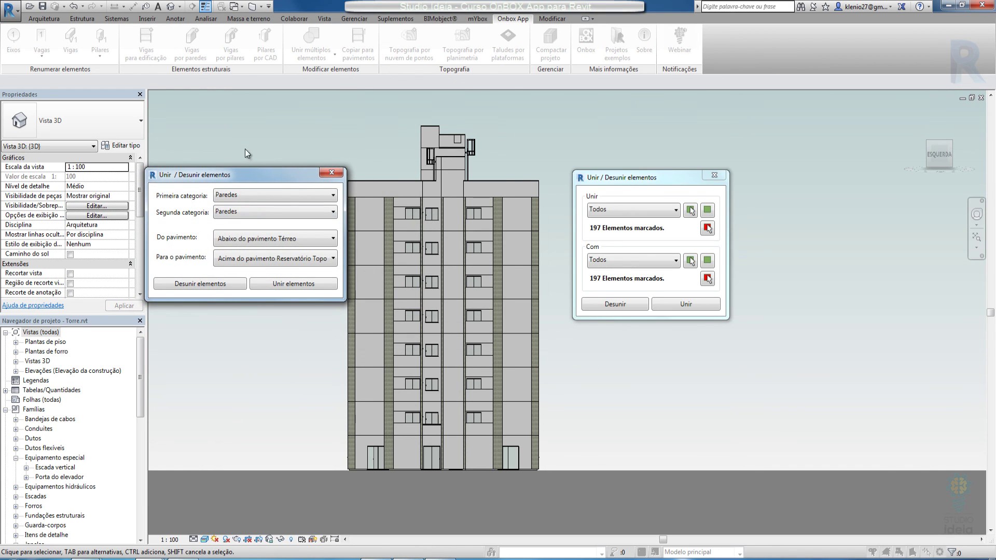